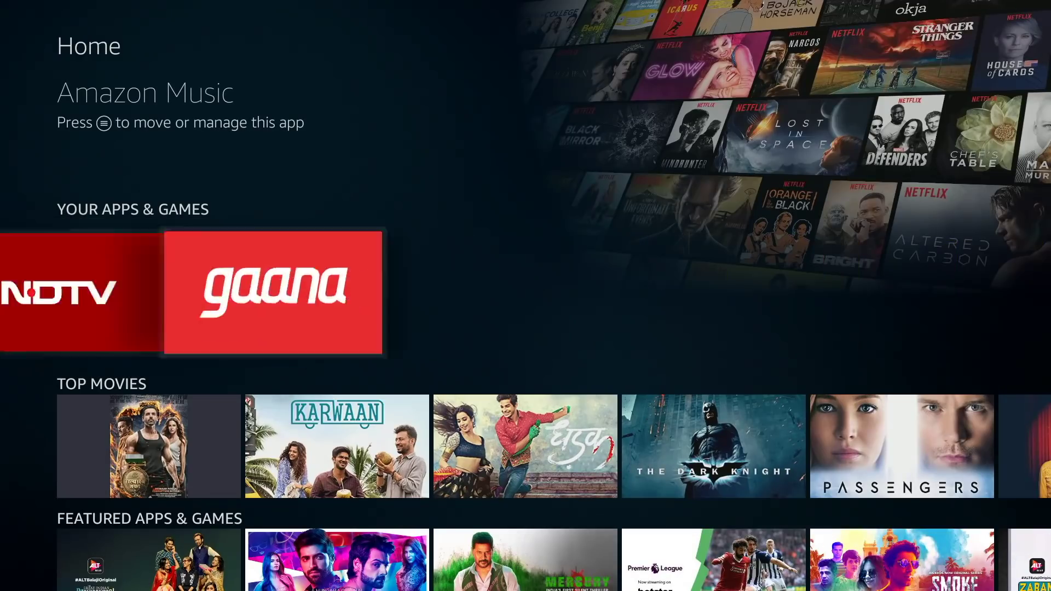
Open YouTube.com from the full apps and games library and move to the option to visit it with Silk.
{"action": "key", "text": "Right"}
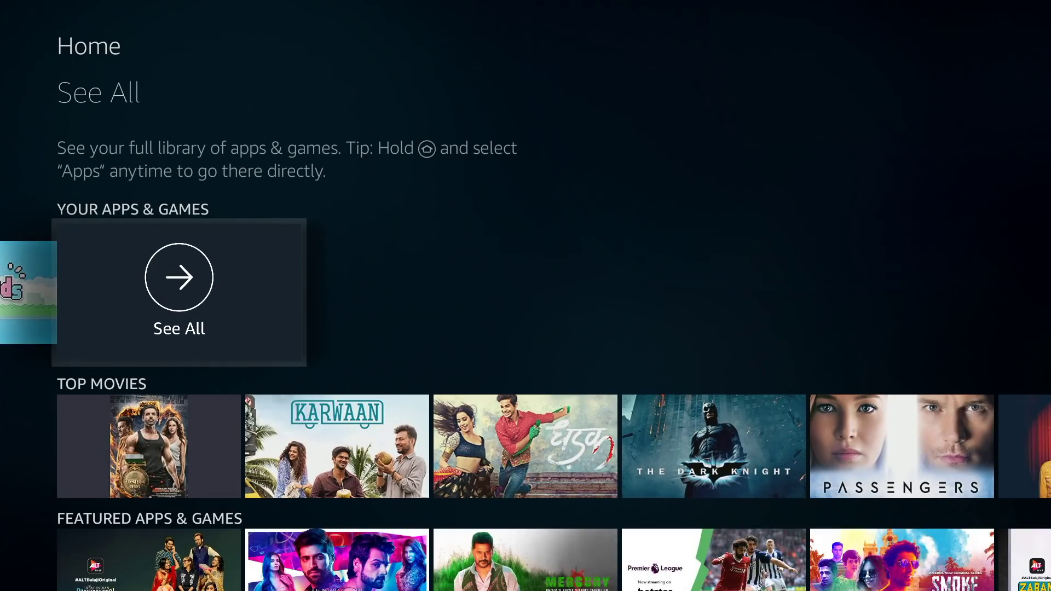
{"action": "key", "text": "Return"}
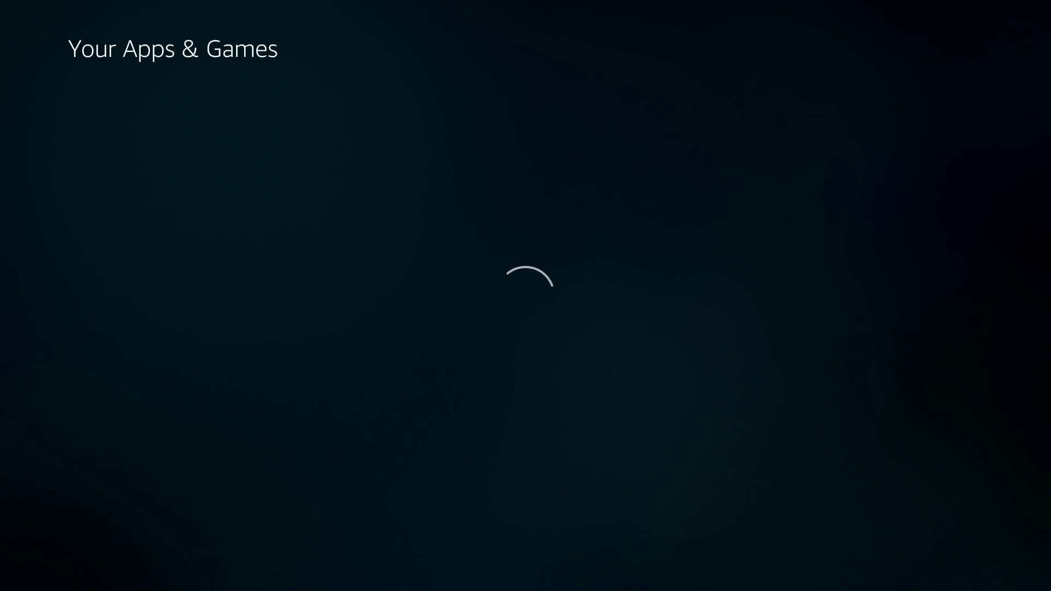
{"action": "key", "text": "Down"}
{"action": "key", "text": "Down"}
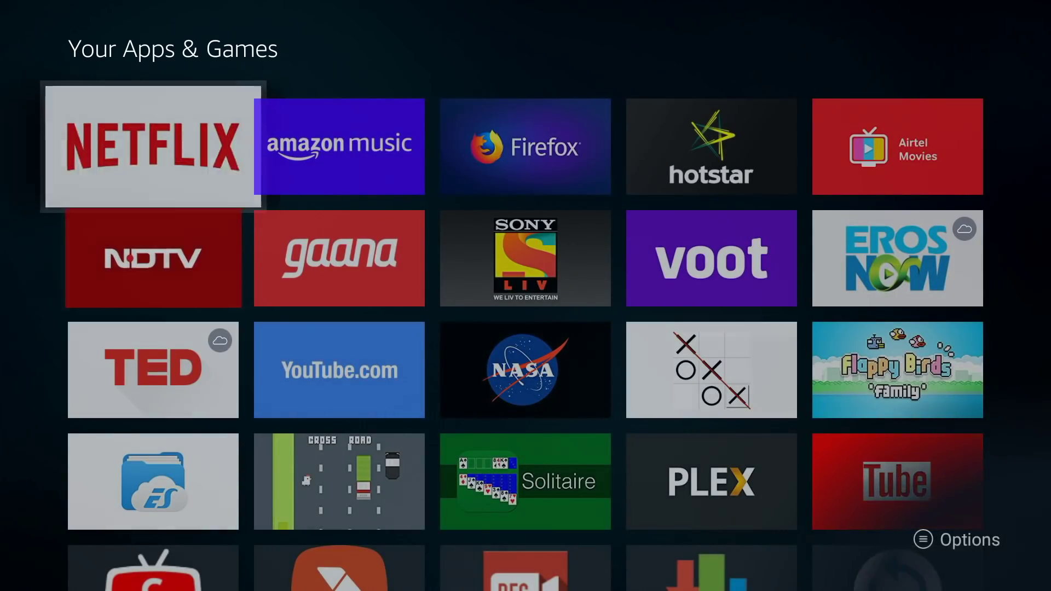
{"action": "key", "text": "Right"}
{"action": "key", "text": "Return"}
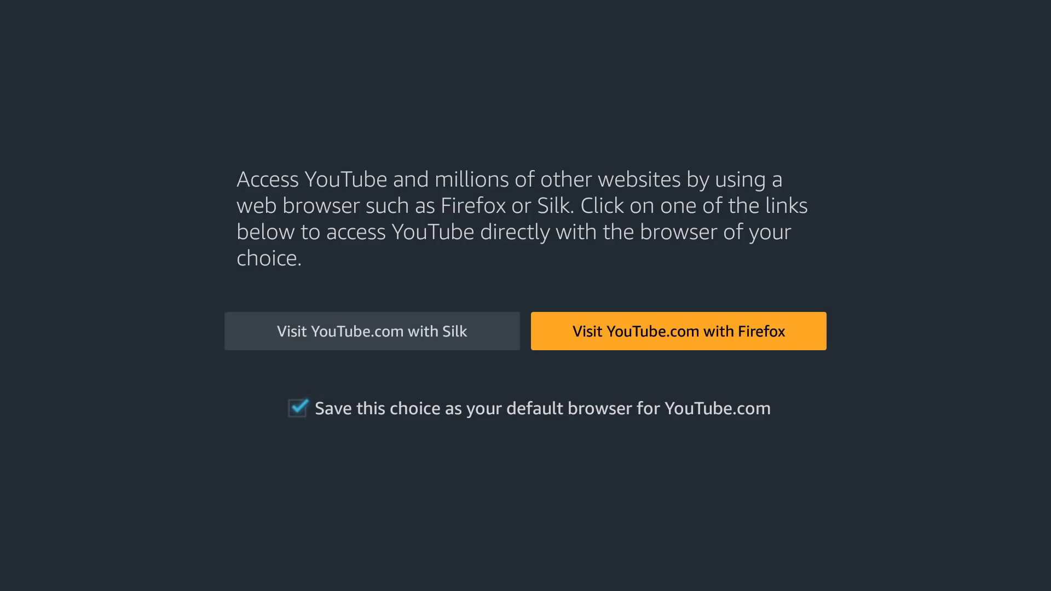
{"action": "key", "text": "Left"}
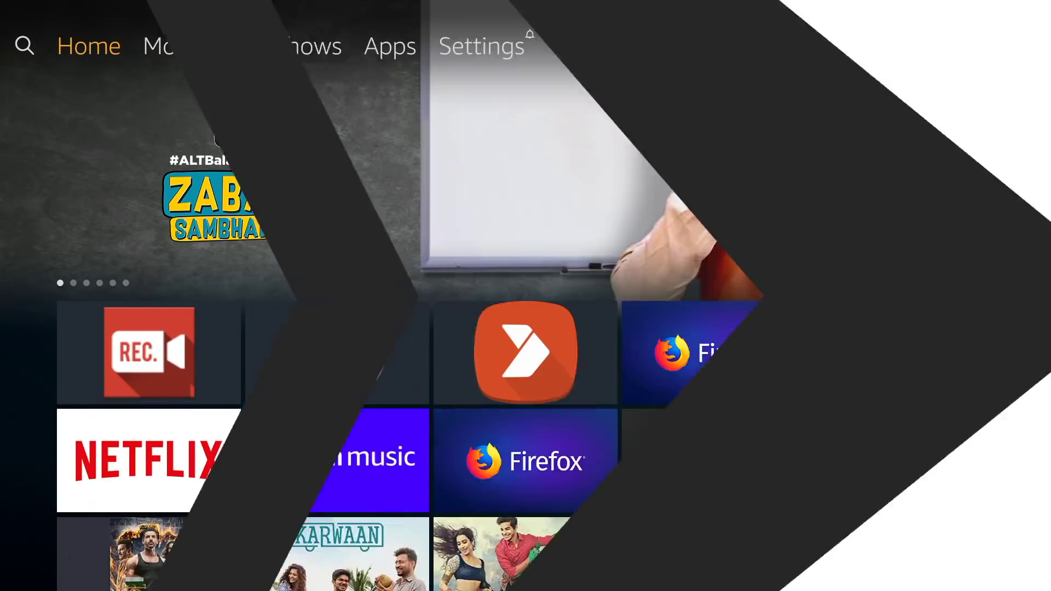
Open the Controllers & Bluetooth Devices settings and move down its list of options.
{"action": "key", "text": "Right"}
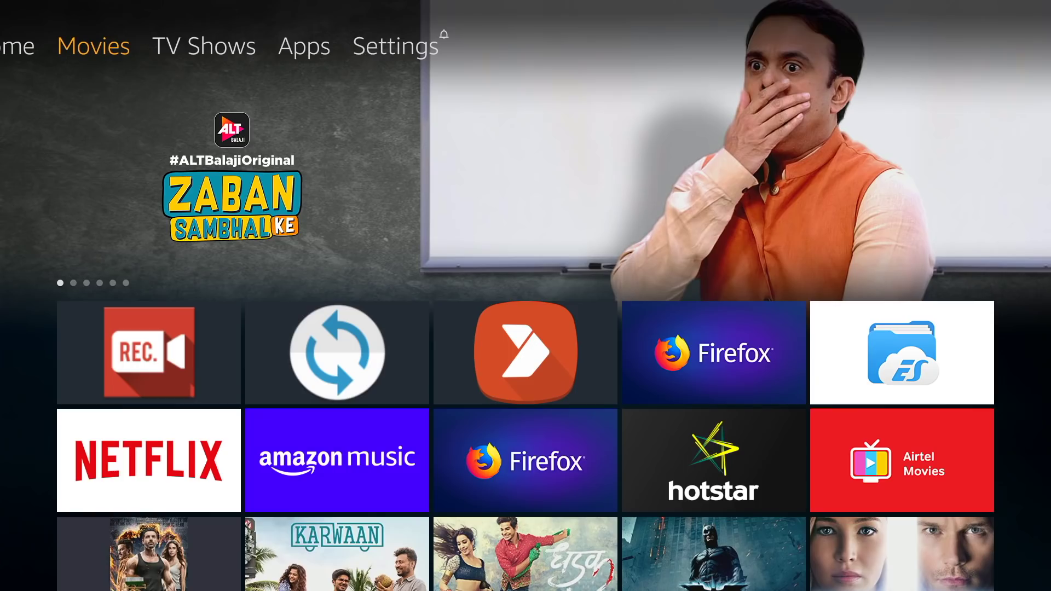
{"action": "key", "text": "Right"}
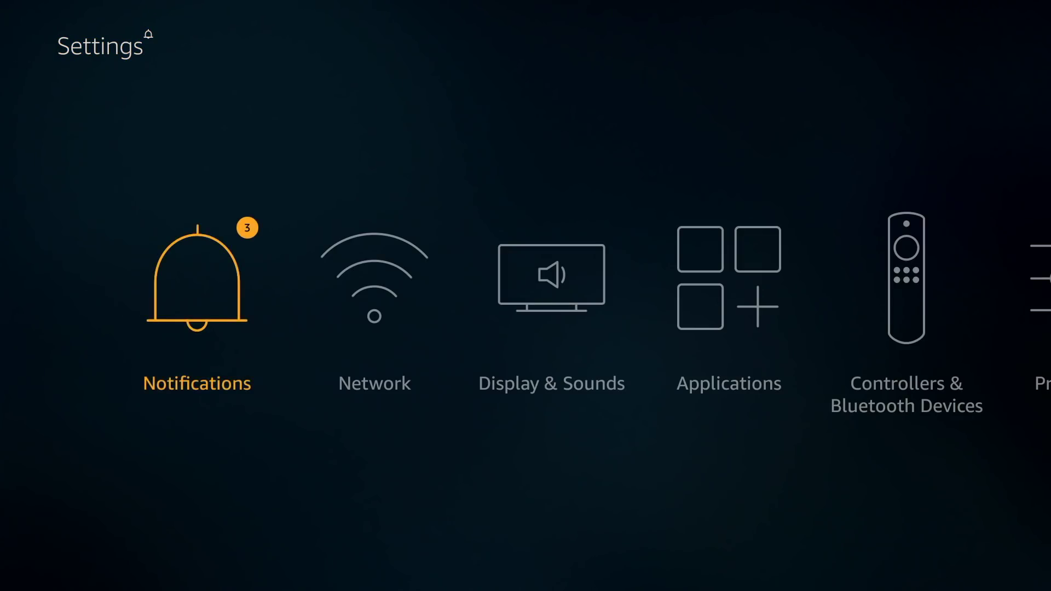
{"action": "key", "text": "Right"}
{"action": "key", "text": "Right"}
{"action": "key", "text": "Right"}
{"action": "key", "text": "Right"}
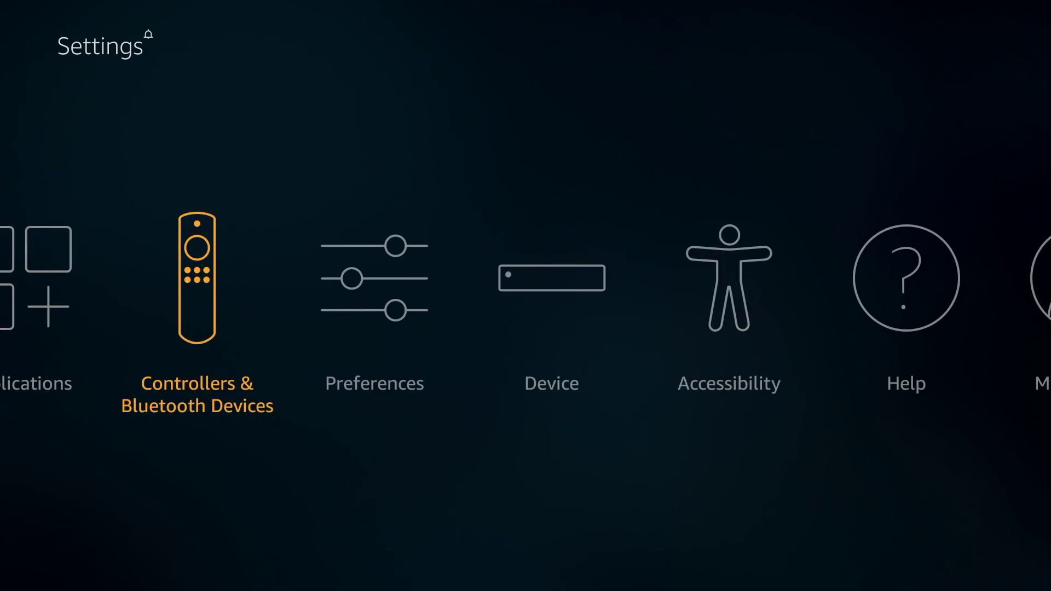
{"action": "key", "text": "Return"}
{"action": "key", "text": "Down"}
{"action": "key", "text": "Down"}
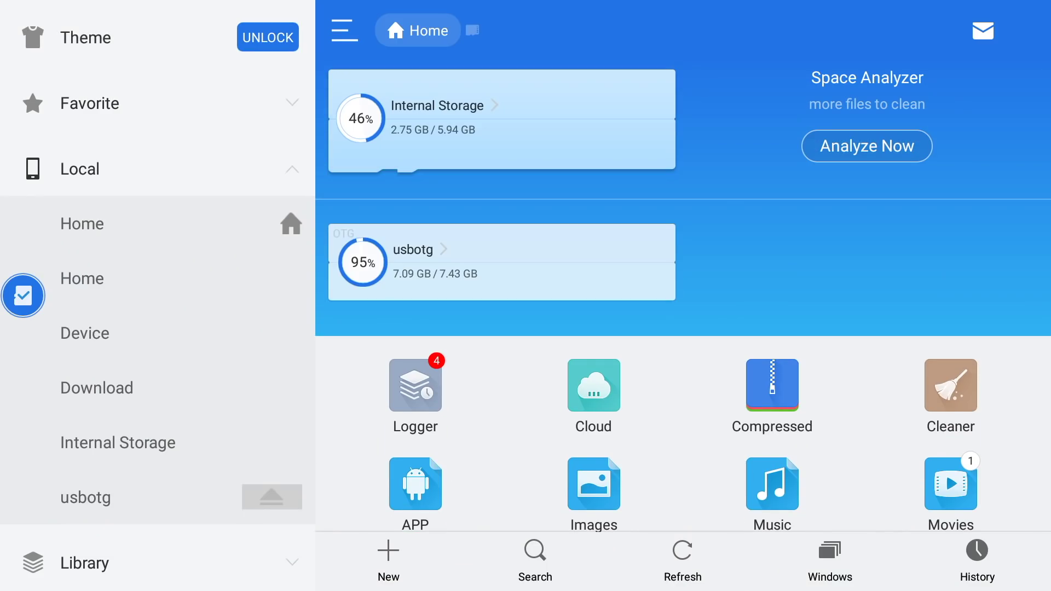
Open the usbotg drive from the local storage locations.
{"action": "key", "text": "Down"}
{"action": "key", "text": "Down"}
{"action": "key", "text": "Down"}
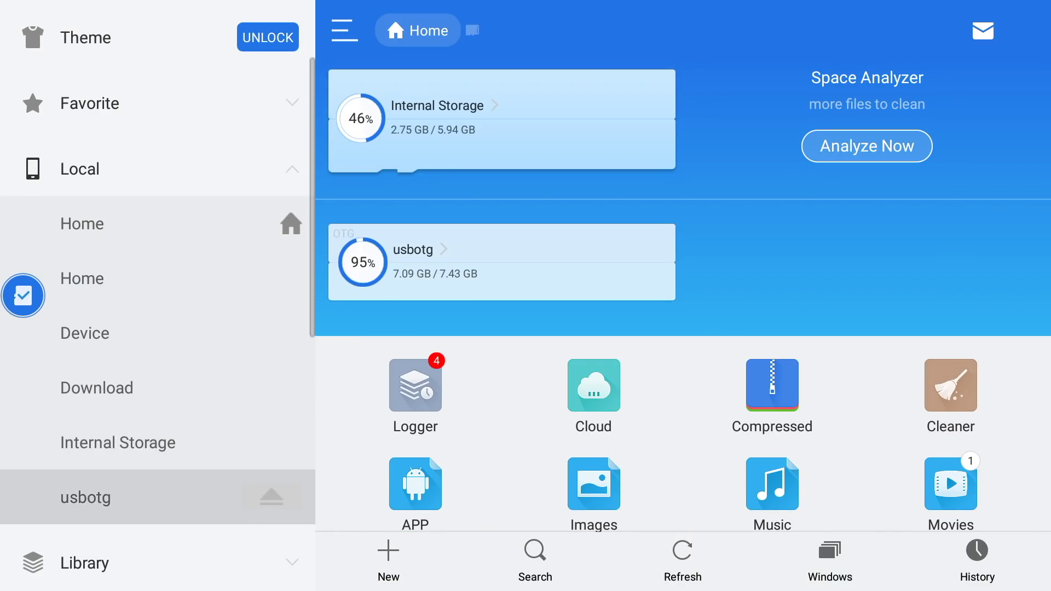
{"action": "key", "text": "Return"}
{"action": "key", "text": "Return"}
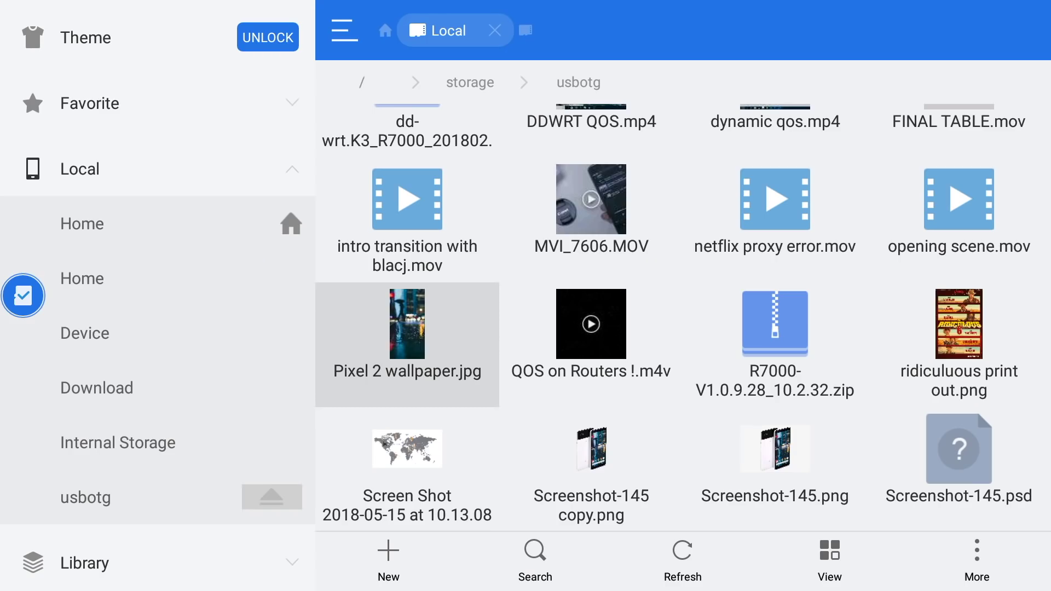
Open the MVI_7606.MOV video on the usbotg drive.
{"action": "key", "text": "Right"}
{"action": "key", "text": "Up"}
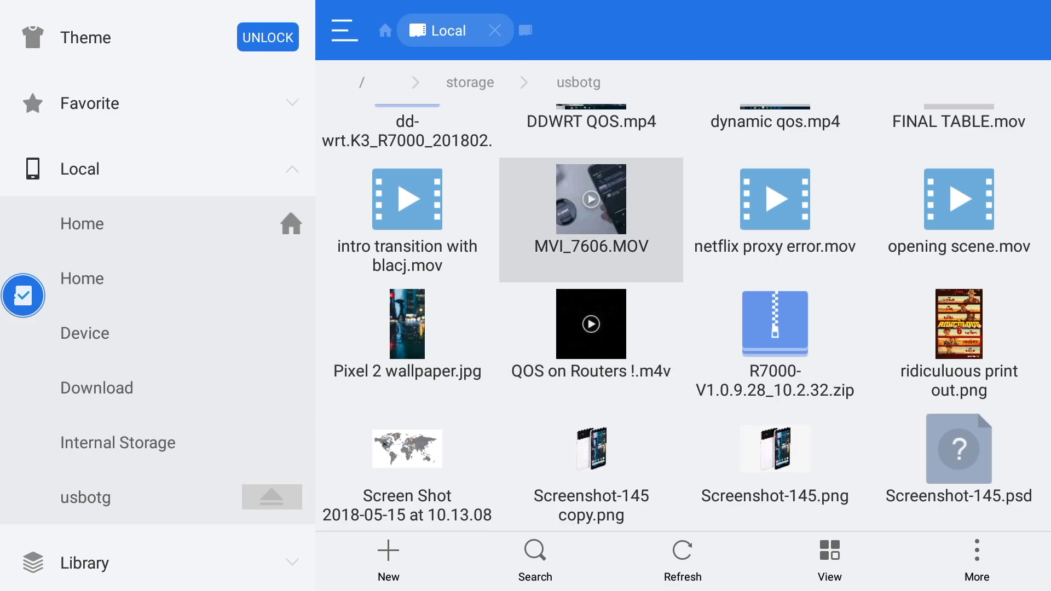
{"action": "key", "text": "Return"}
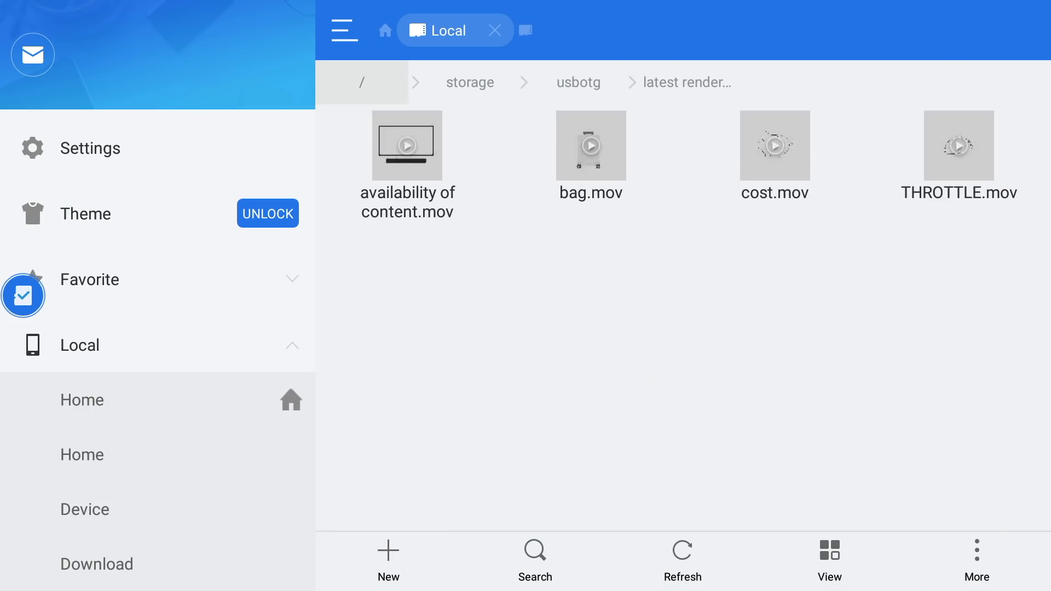
Browse the video clips in the latest render folder of the usbotg drive.
{"action": "key", "text": "Down"}
{"action": "key", "text": "Right"}
{"action": "key", "text": "Right"}
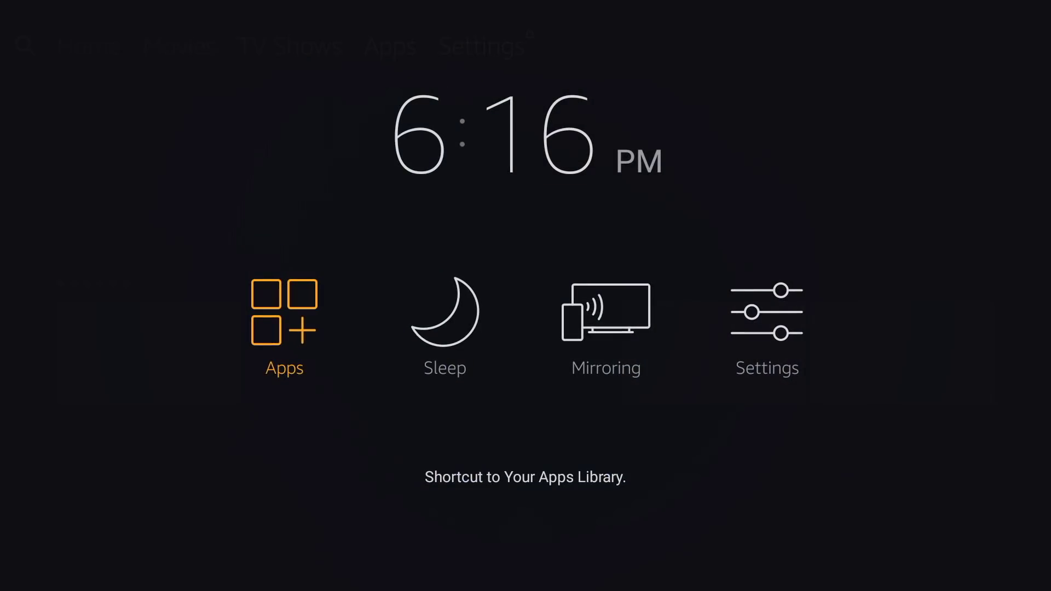
Mirror the phone's display to the Fire TV and look through the phone's app drawer.
{"action": "key", "text": "Return"}
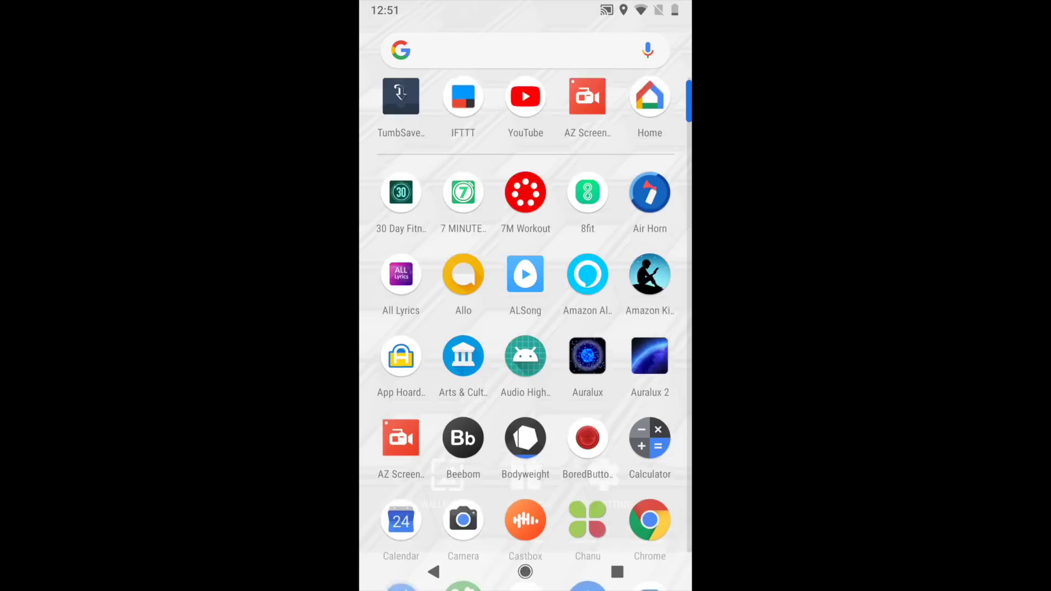
{"action": "scroll", "coordinate": [525, 328], "scroll_direction": "down", "scroll_amount": 10}
{"action": "scroll", "coordinate": [525, 328], "scroll_direction": "down", "scroll_amount": 15}
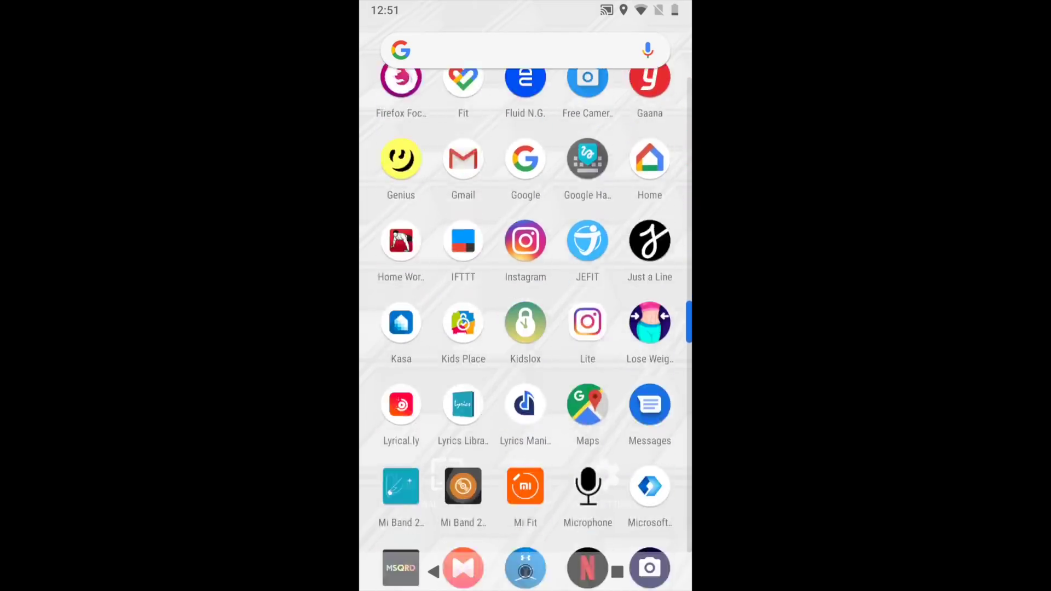
{"action": "scroll", "coordinate": [526, 329], "scroll_direction": "up", "scroll_amount": 10}
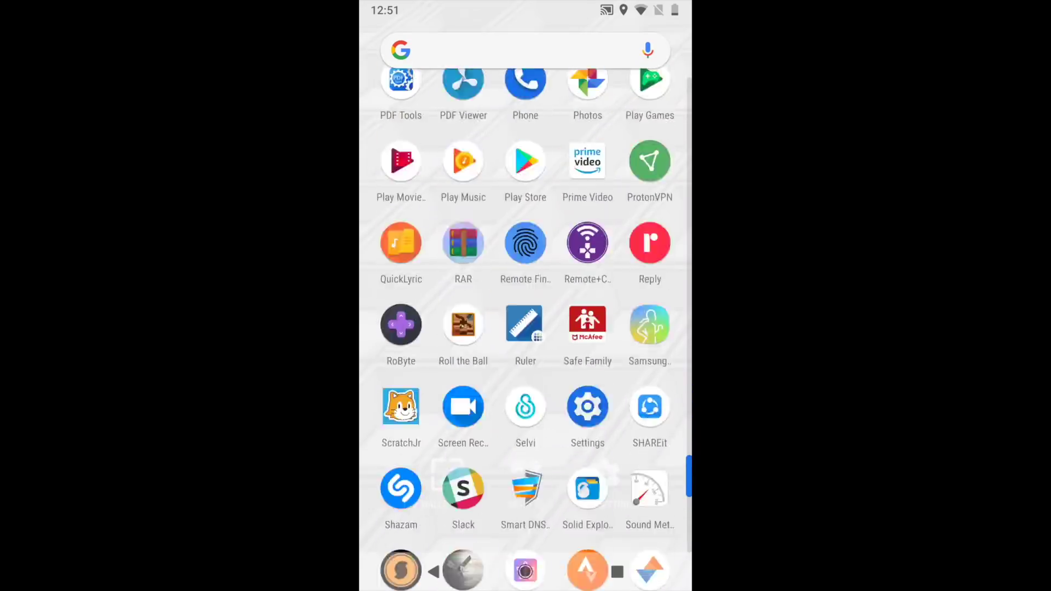
Open YouTube on the mirrored phone and browse its home feed.
{"action": "left_click", "coordinate": [525, 109]}
{"action": "scroll", "coordinate": [526, 273], "scroll_direction": "down", "scroll_amount": 2}
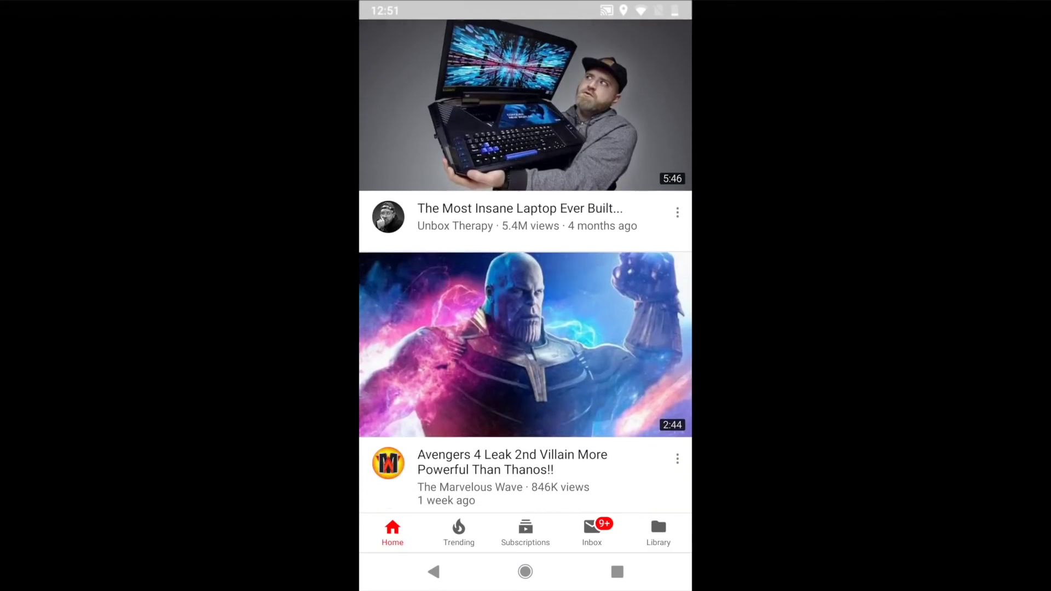
{"action": "scroll", "coordinate": [525, 266], "scroll_direction": "down", "scroll_amount": 8}
{"action": "scroll", "coordinate": [626, 277], "scroll_direction": "up", "scroll_amount": 10}
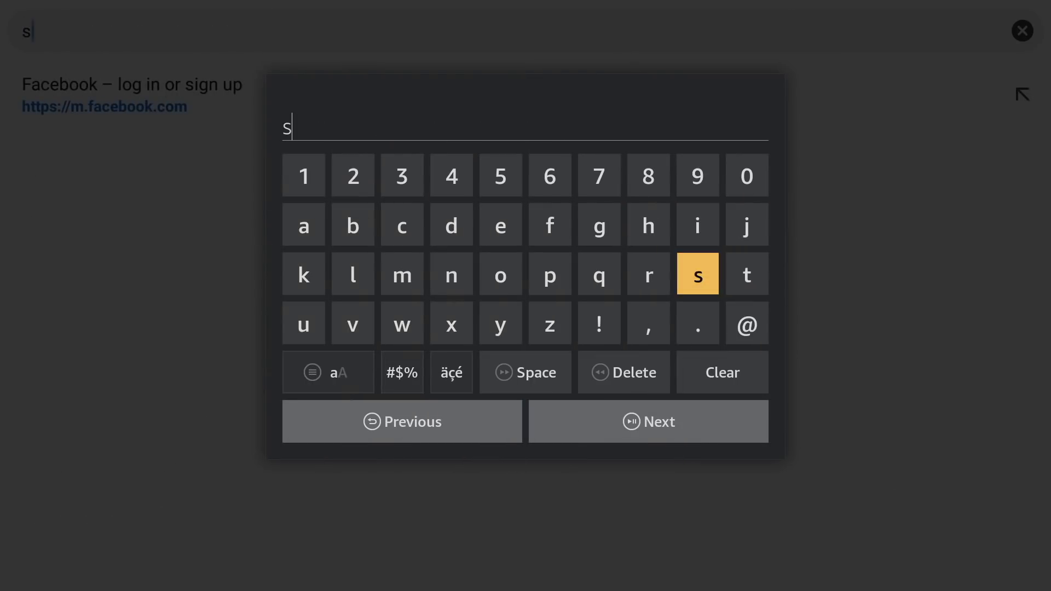
Continue the browser search text to "sma" and highlight the letter r.
{"action": "key", "text": "Left"}
{"action": "key", "text": "Left"}
{"action": "key", "text": "Left"}
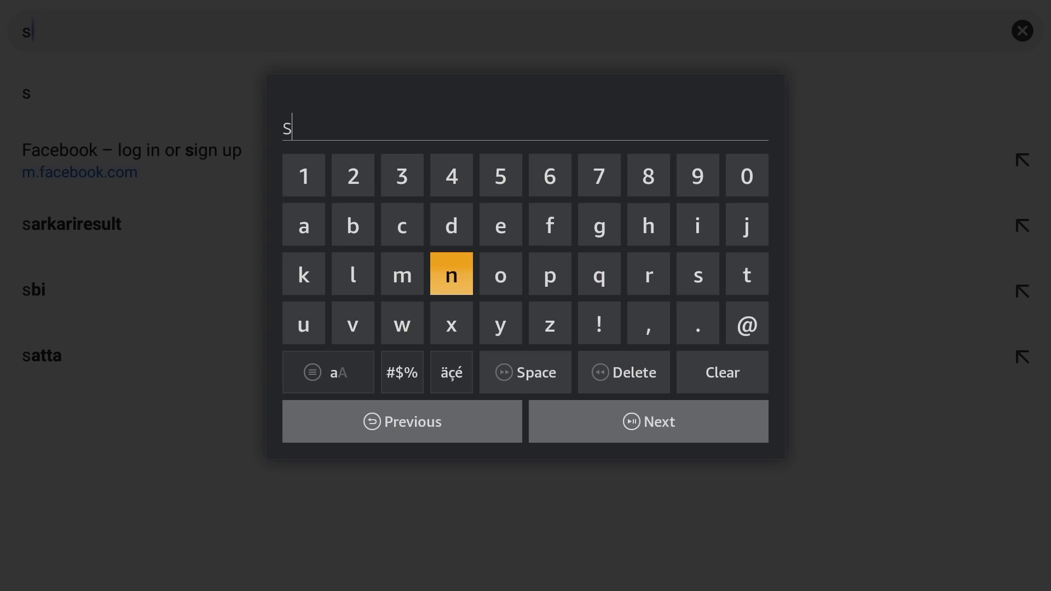
{"action": "key", "text": "Left"}
{"action": "type", "text": "m"}
{"action": "key", "text": "Left"}
{"action": "key", "text": "Left"}
{"action": "key", "text": "Up"}
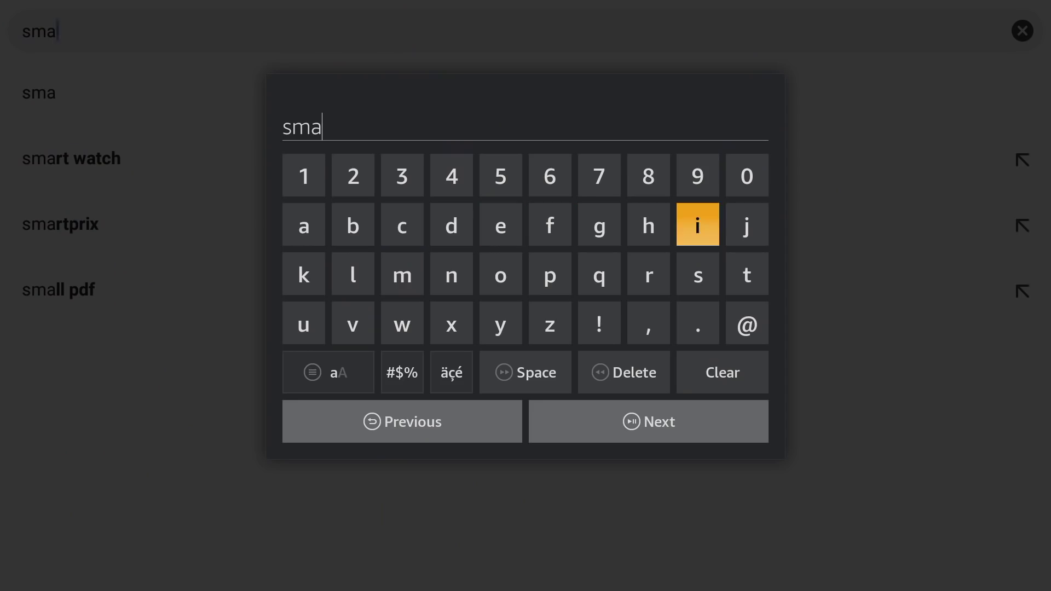
{"action": "key", "text": "Down"}
{"action": "key", "text": "Left"}
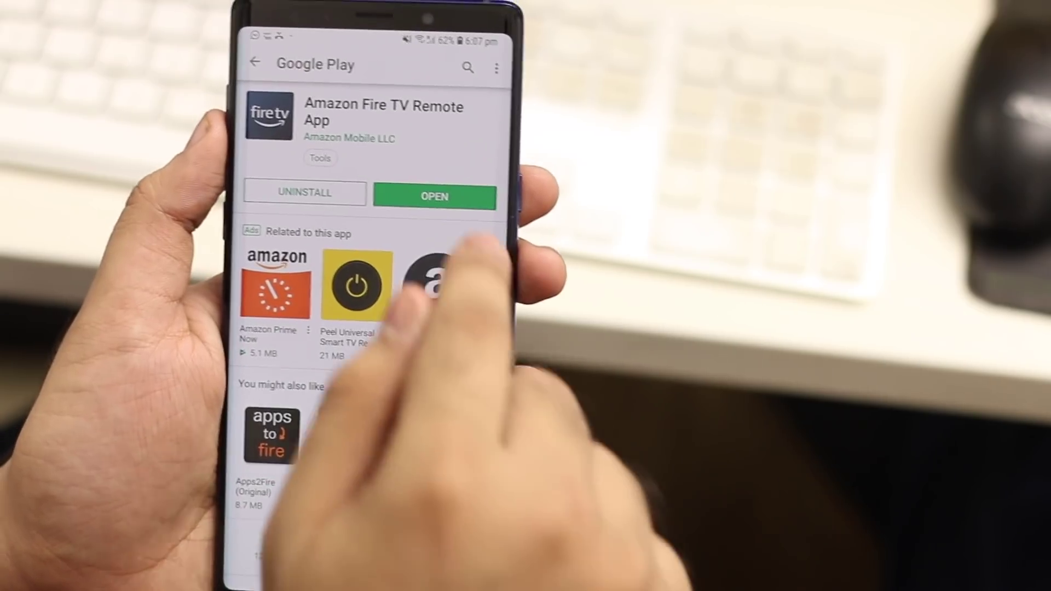
Switch to the Amazon Fire TV Remote App on the phone and select the Fire TV stick to connect to.
{"action": "left_click", "coordinate": [430, 180]}
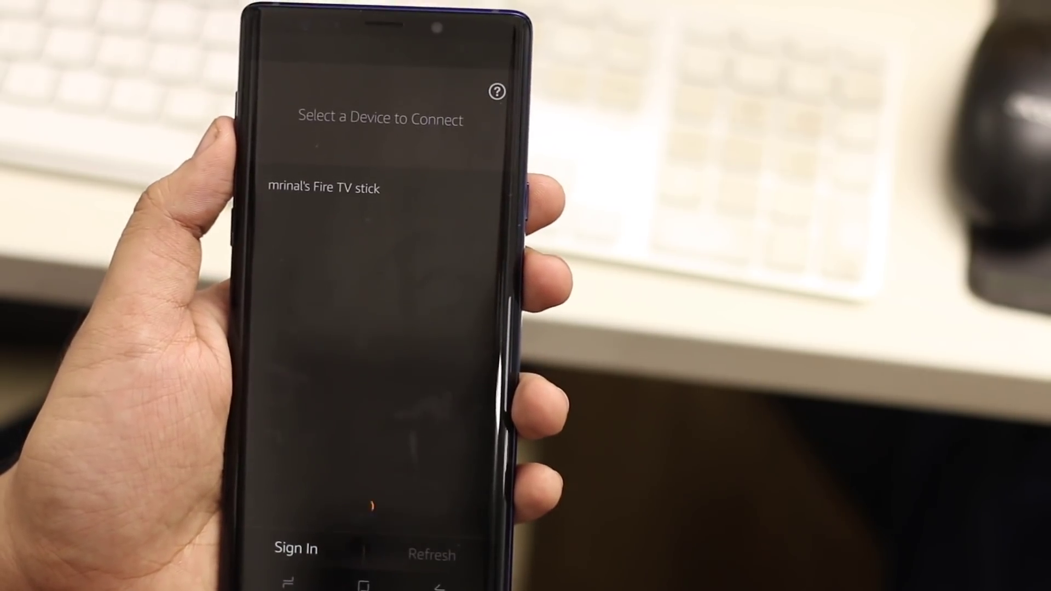
{"action": "left_click", "coordinate": [323, 179]}
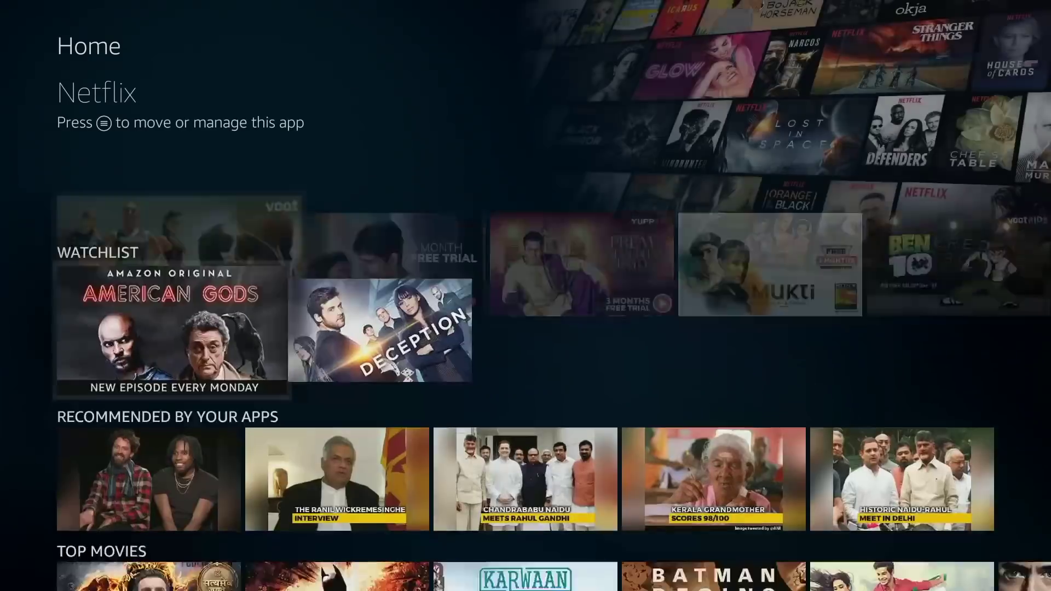
Browse down through the content rows of the Home screen.
{"action": "key", "text": "Down"}
{"action": "key", "text": "Down"}
{"action": "key", "text": "Down"}
{"action": "key", "text": "Down"}
{"action": "key", "text": "Down"}
{"action": "key", "text": "Down"}
{"action": "key", "text": "Down"}
{"action": "key", "text": "Down"}
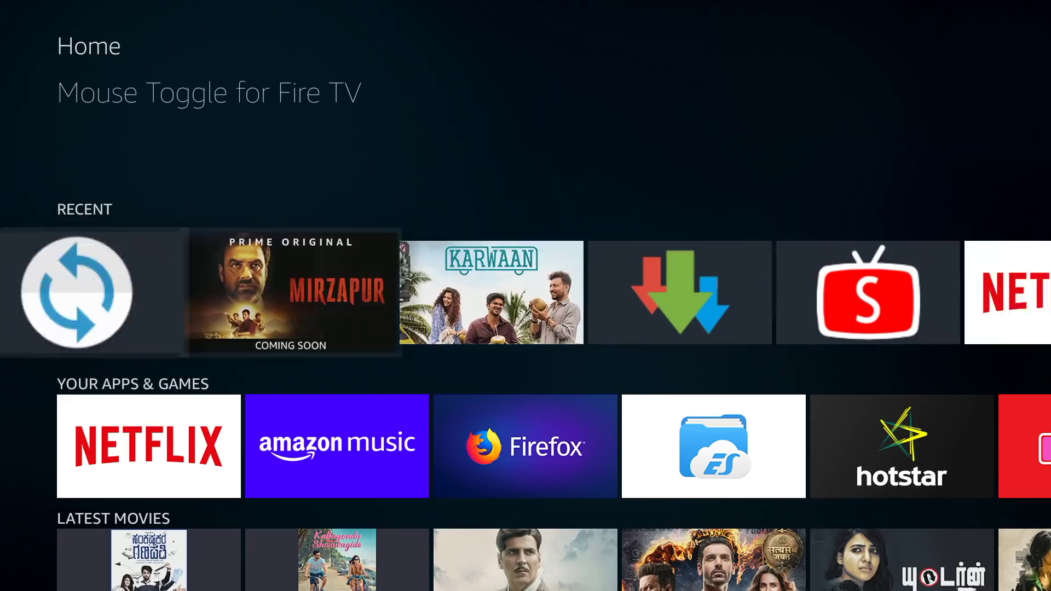
Look through the recently used apps and titles in the Recent row.
{"action": "key", "text": "Right"}
{"action": "key", "text": "Right"}
{"action": "key", "text": "Right"}
{"action": "key", "text": "Right"}
{"action": "key", "text": "Right"}
{"action": "key", "text": "Right"}
{"action": "key", "text": "Right"}
{"action": "key", "text": "Right"}
{"action": "key", "text": "Right"}
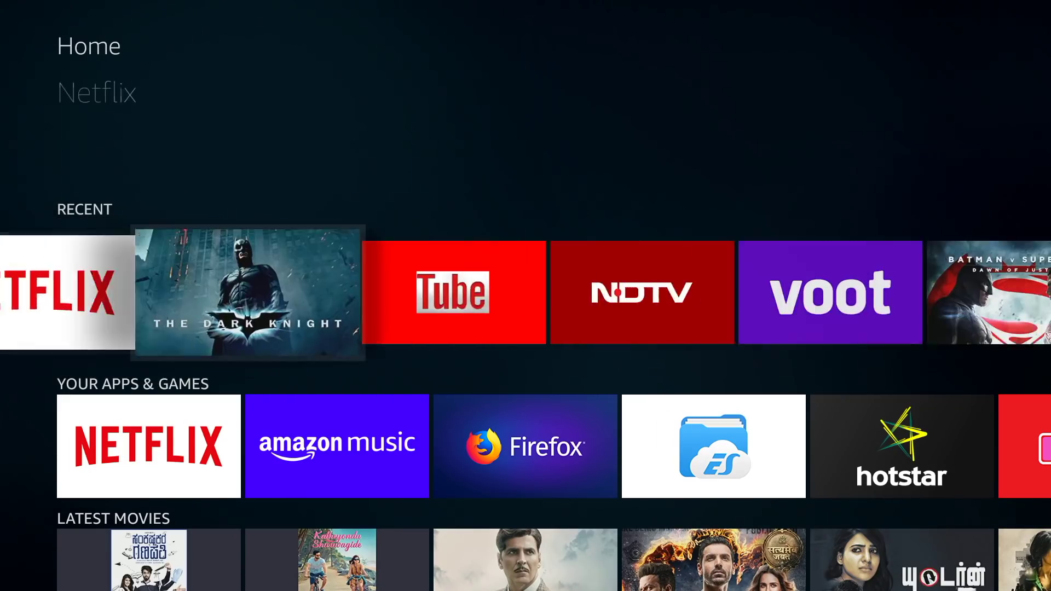
{"action": "key", "text": "Right"}
{"action": "key", "text": "Right"}
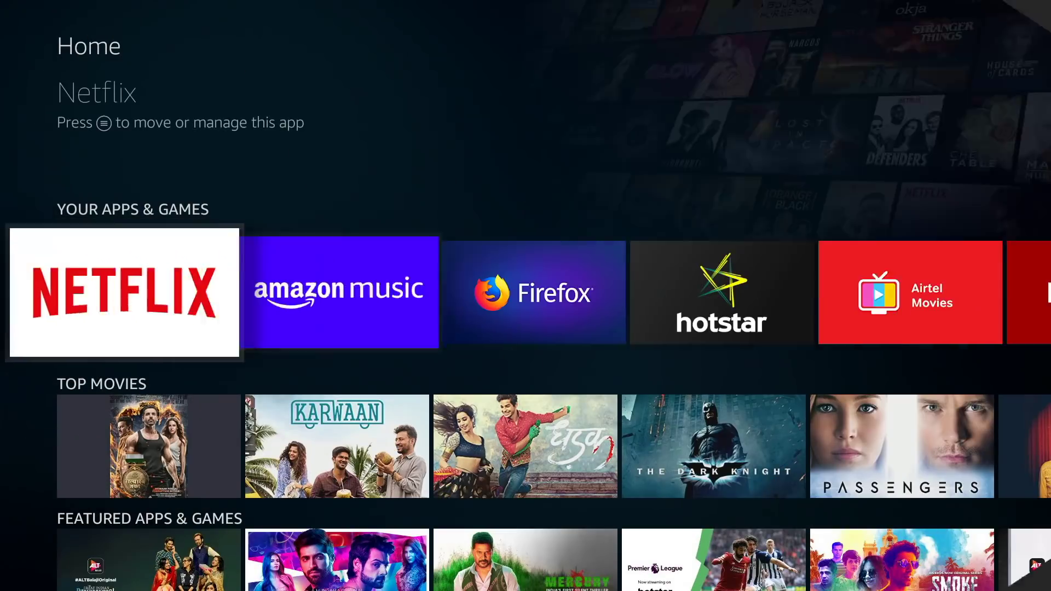
Open the full library of apps and games from the end of the Your Apps & Games row.
{"action": "key", "text": "Right"}
{"action": "key", "text": "Right"}
{"action": "key", "text": "Right"}
{"action": "key", "text": "Right"}
{"action": "key", "text": "Right"}
{"action": "key", "text": "Right"}
{"action": "key", "text": "Right"}
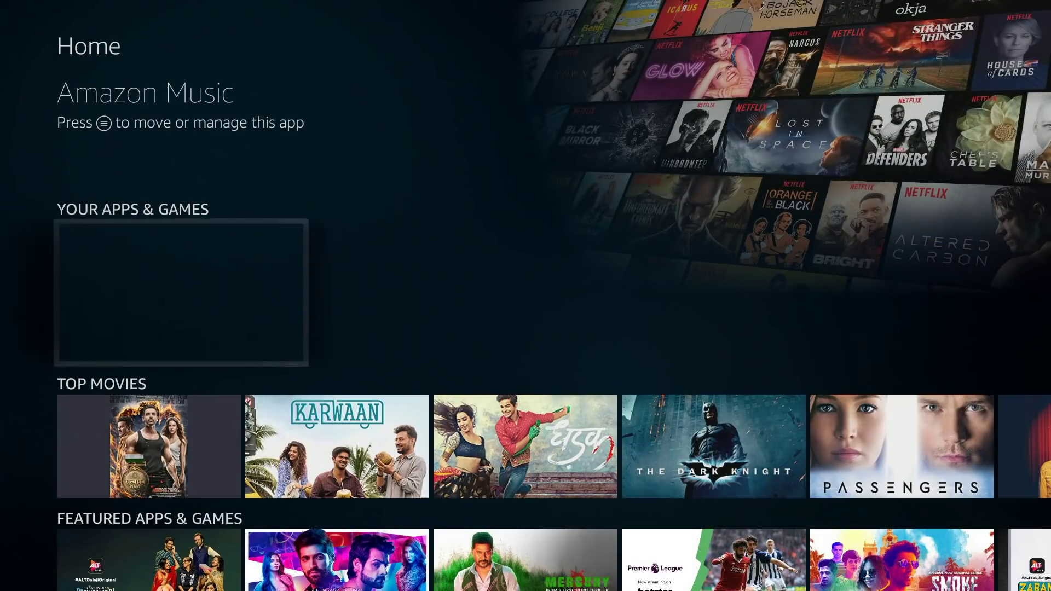
{"action": "key", "text": "Right"}
{"action": "key", "text": "Right"}
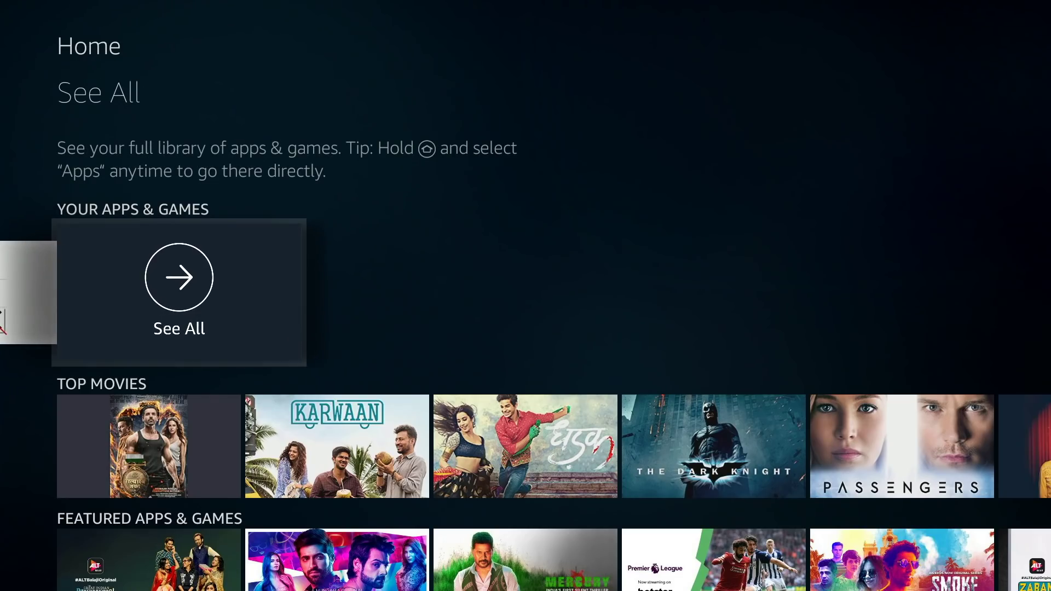
{"action": "key", "text": "Return"}
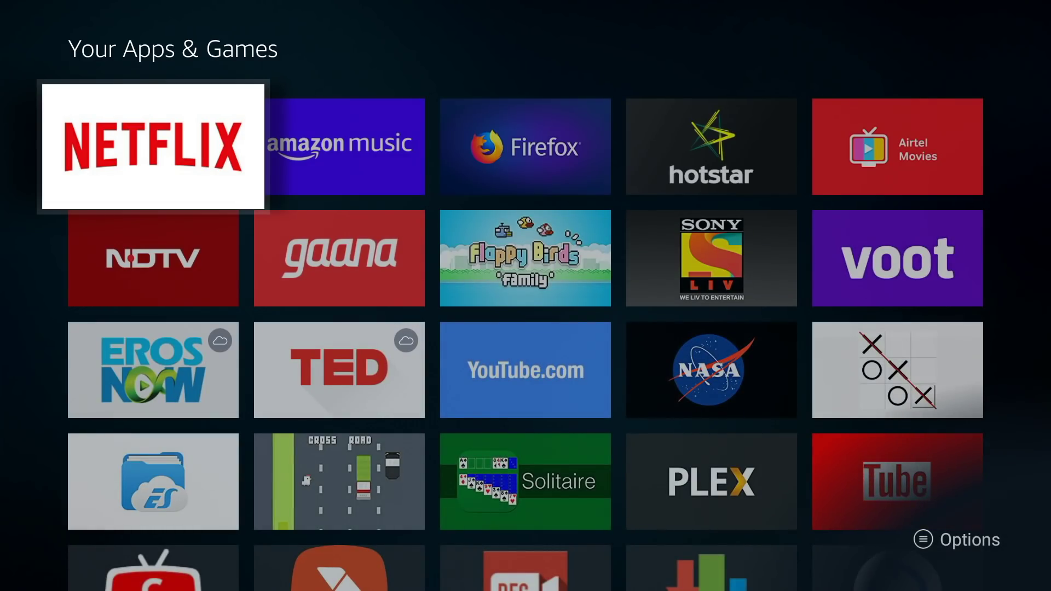
Look through the installed apps in the Your Apps & Games library.
{"action": "key", "text": "Down"}
{"action": "key", "text": "Down"}
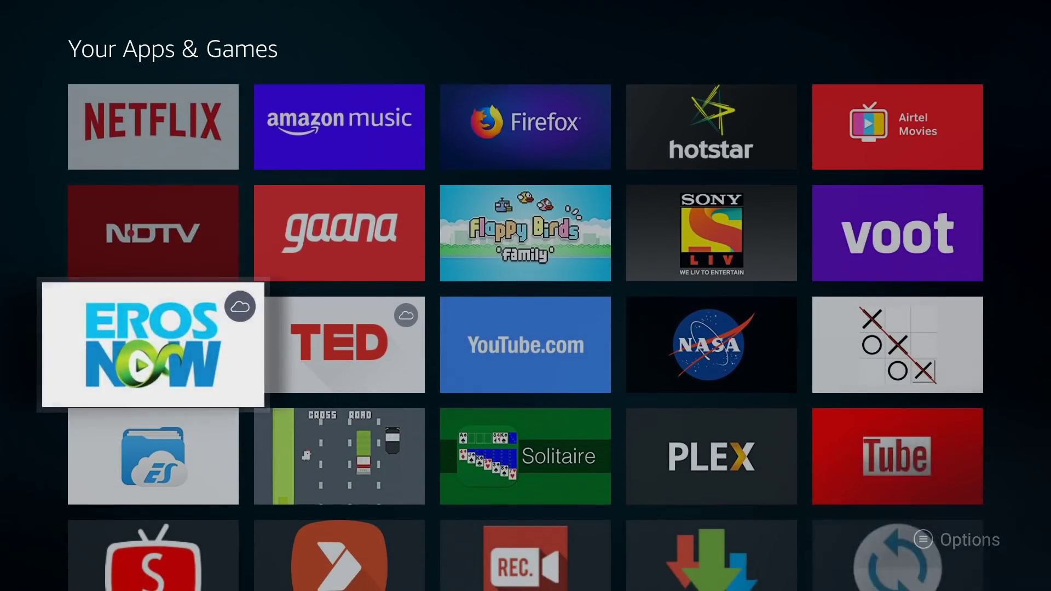
{"action": "key", "text": "Down"}
{"action": "key", "text": "Up"}
{"action": "key", "text": "Right"}
{"action": "key", "text": "Right"}
{"action": "key", "text": "Up"}
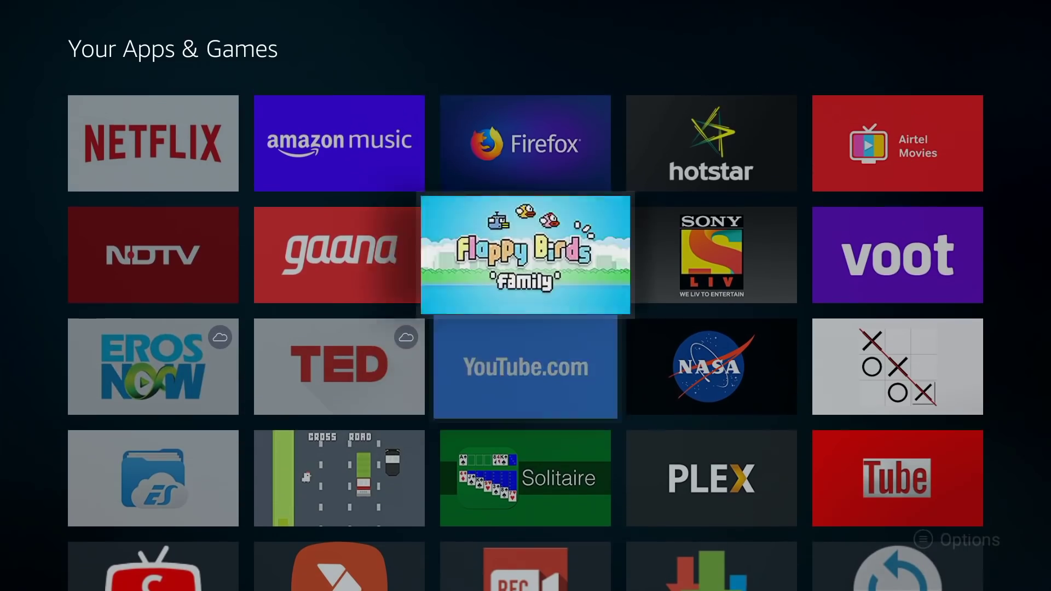
{"action": "key", "text": "Down"}
{"action": "key", "text": "Down"}
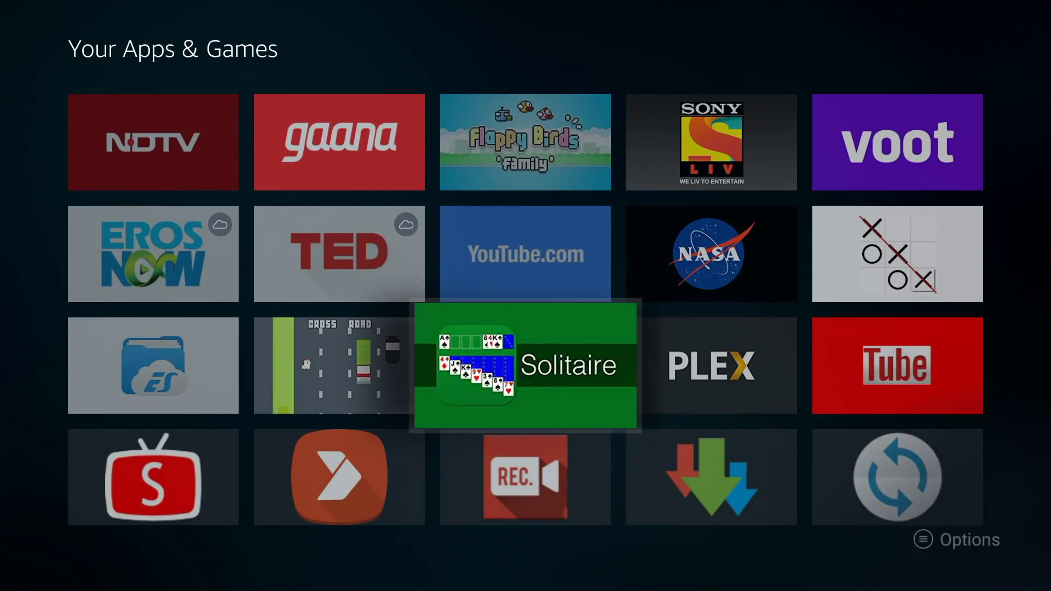
{"action": "key", "text": "Down"}
{"action": "key", "text": "Left"}
{"action": "key", "text": "Up"}
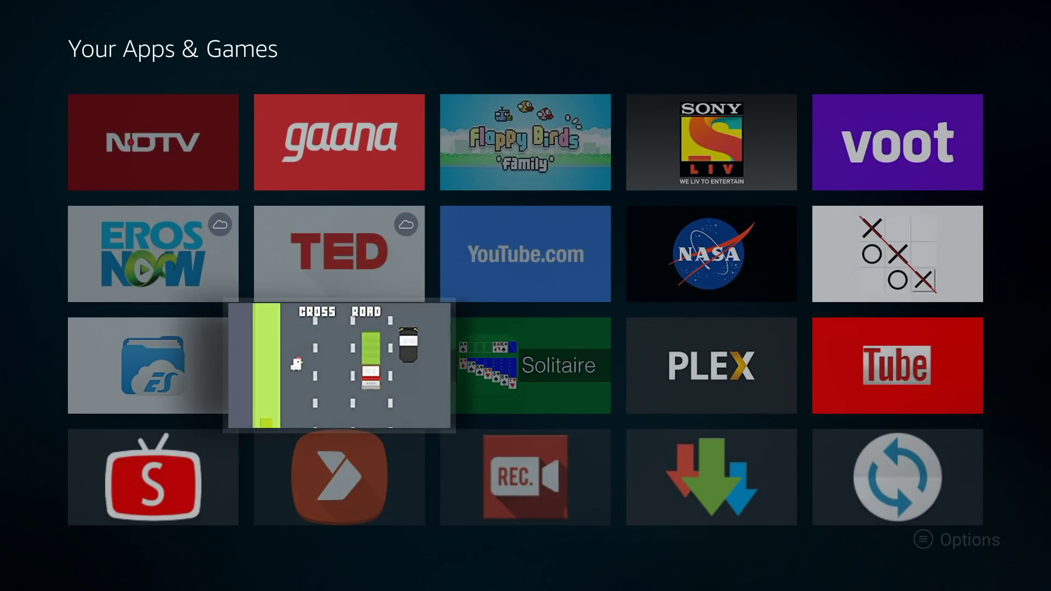
Move the ES File Explorer app to the fourth place in the library's first row, right after Firefox.
{"action": "key", "text": "Left"}
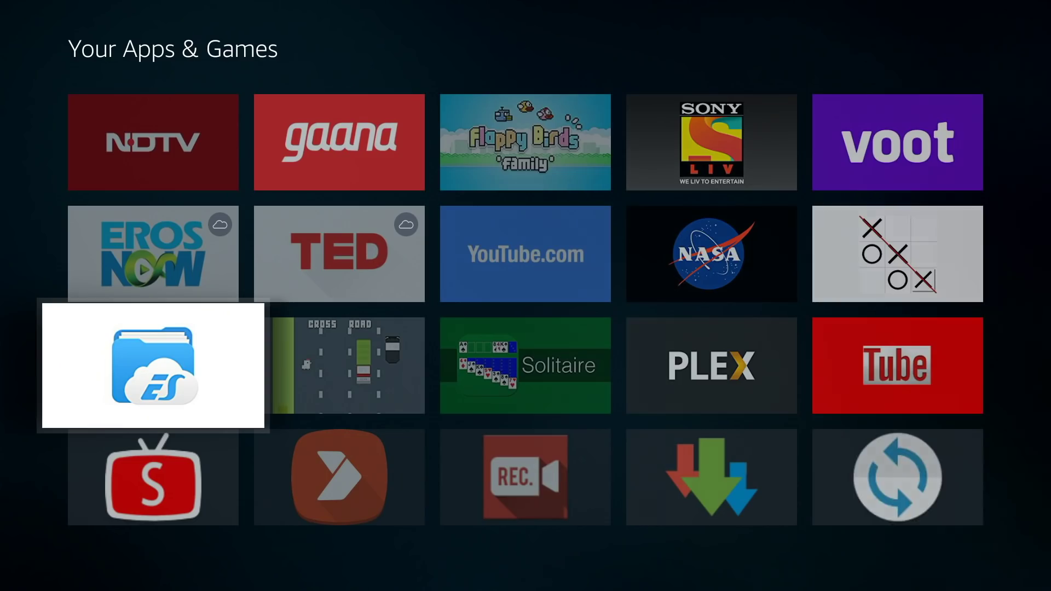
{"action": "key", "text": "Menu"}
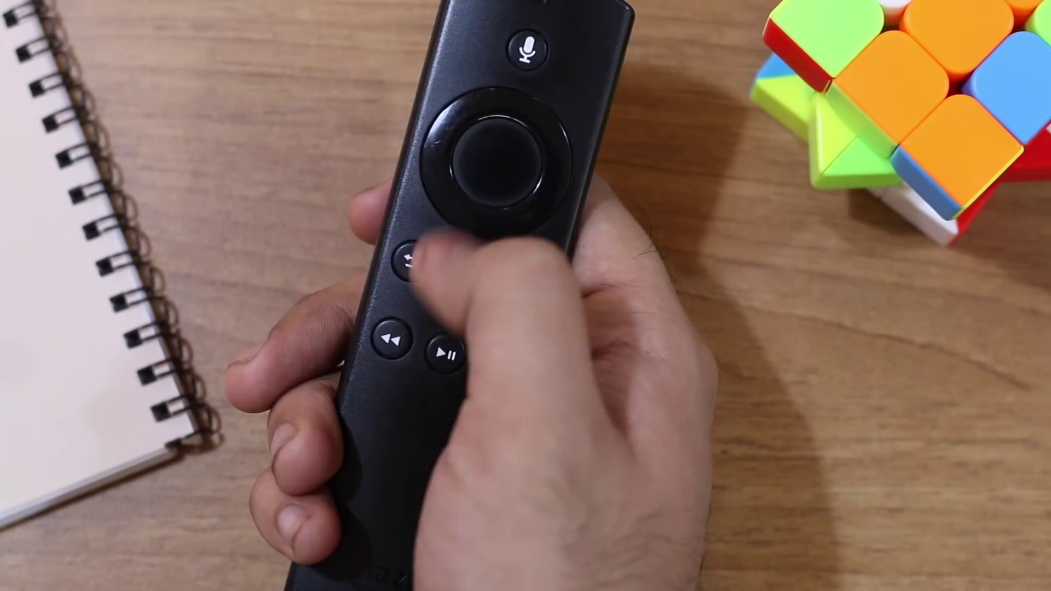
{"action": "key", "text": "Return"}
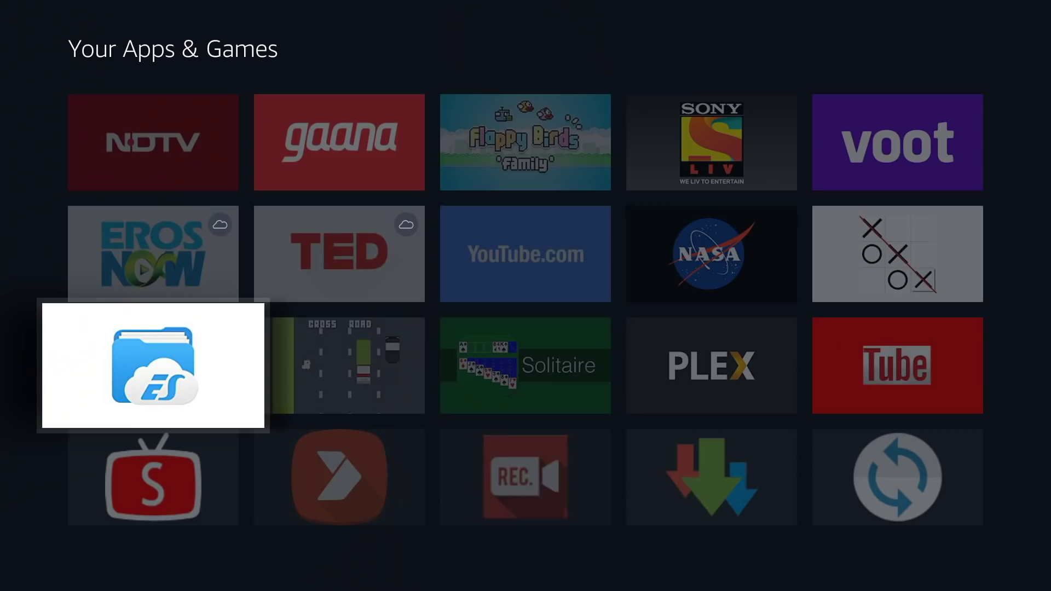
{"action": "key", "text": "Up"}
{"action": "key", "text": "Up"}
{"action": "key", "text": "Right"}
{"action": "key", "text": "Right"}
{"action": "key", "text": "Right"}
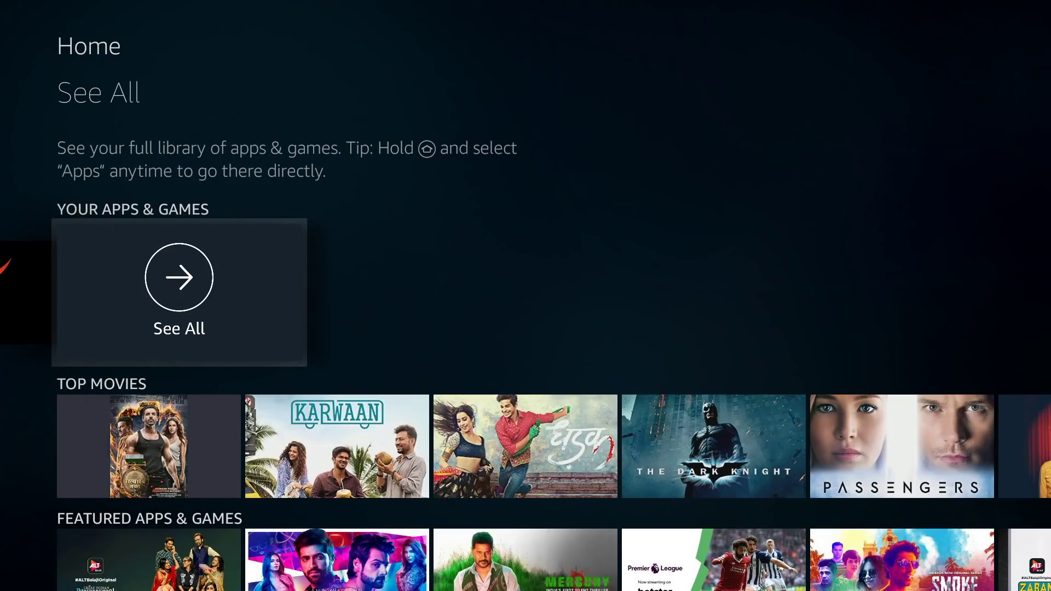
Open the full library of apps and games again and switch to the Aptoide TV app store.
{"action": "key", "text": "Return"}
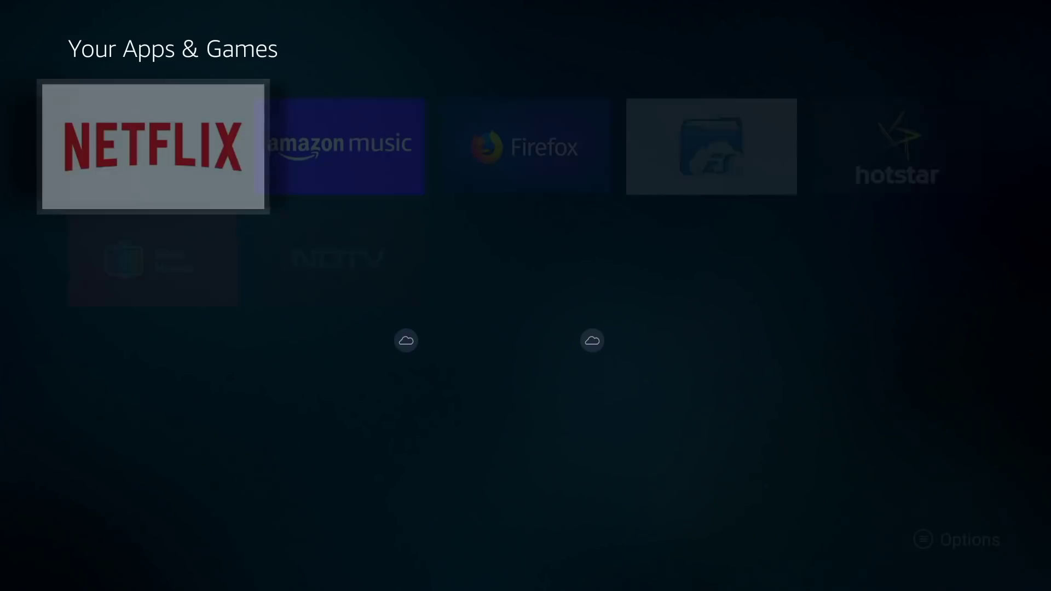
{"action": "key", "text": "Down"}
{"action": "key", "text": "Down"}
{"action": "key", "text": "Down"}
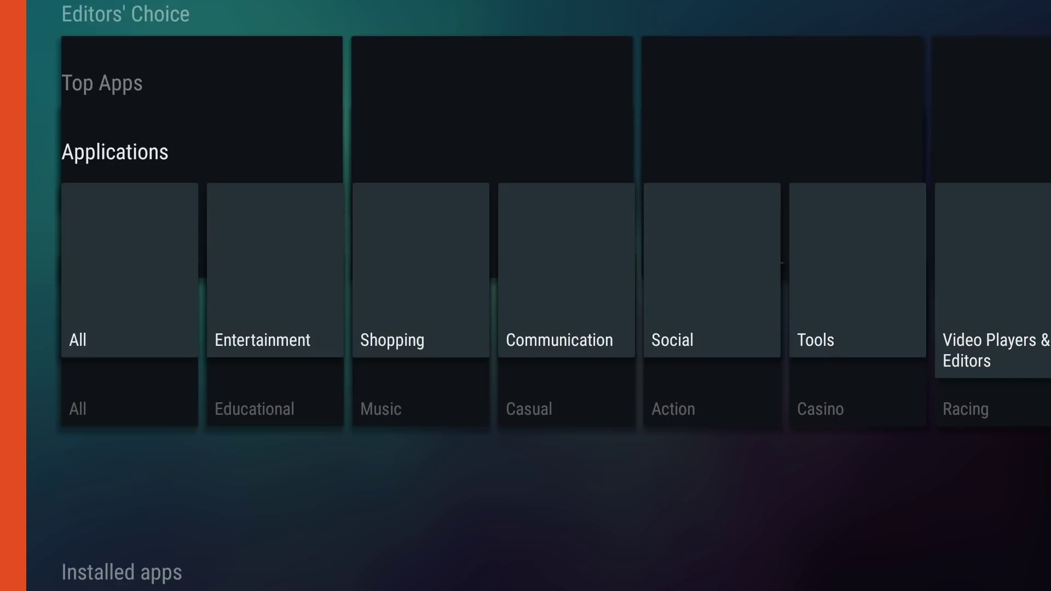
Look through the Aptoide TV home page, including the apps in the Editors' Choice row.
{"action": "key", "text": "Left"}
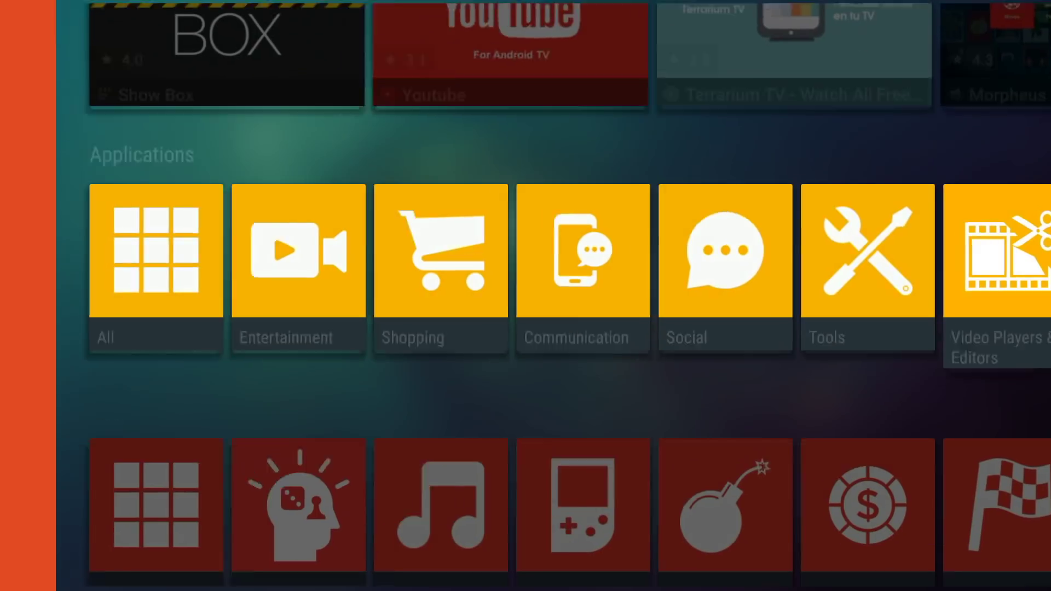
{"action": "key", "text": "Right"}
{"action": "key", "text": "Up"}
{"action": "key", "text": "Up"}
{"action": "key", "text": "Up"}
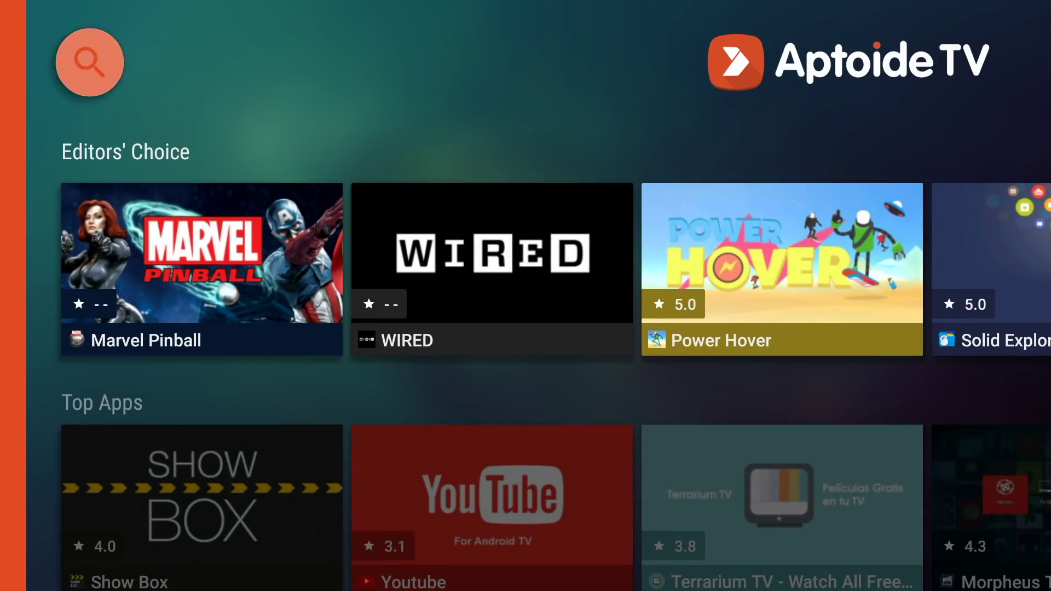
{"action": "key", "text": "Down"}
{"action": "key", "text": "Right"}
{"action": "key", "text": "Right"}
{"action": "key", "text": "Right"}
{"action": "key", "text": "Right"}
{"action": "key", "text": "Right"}
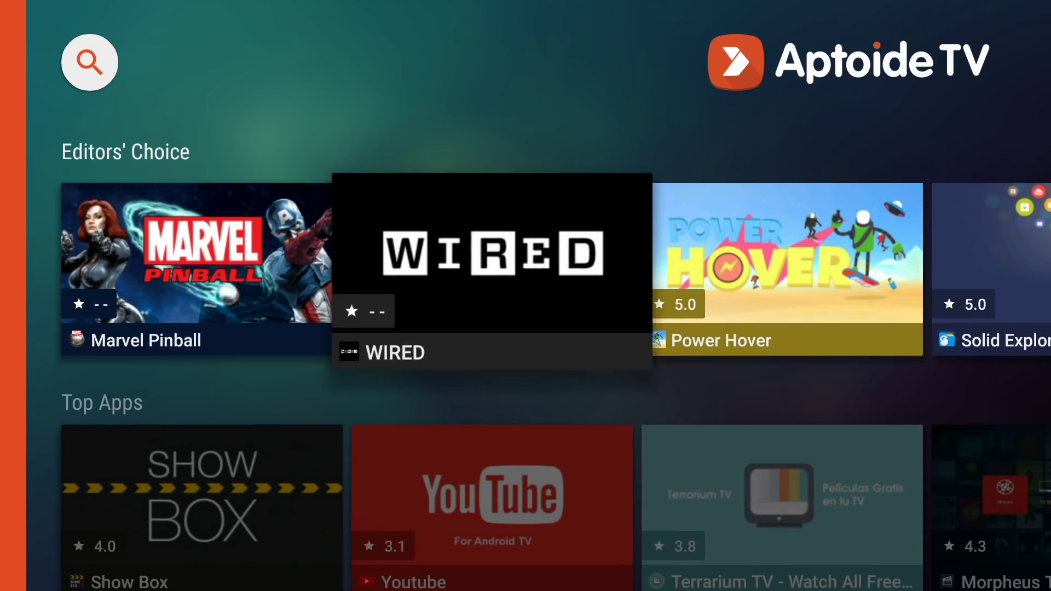
Open the Video Players & Editors category from the Applications row of Aptoide TV.
{"action": "key", "text": "Down"}
{"action": "key", "text": "Down"}
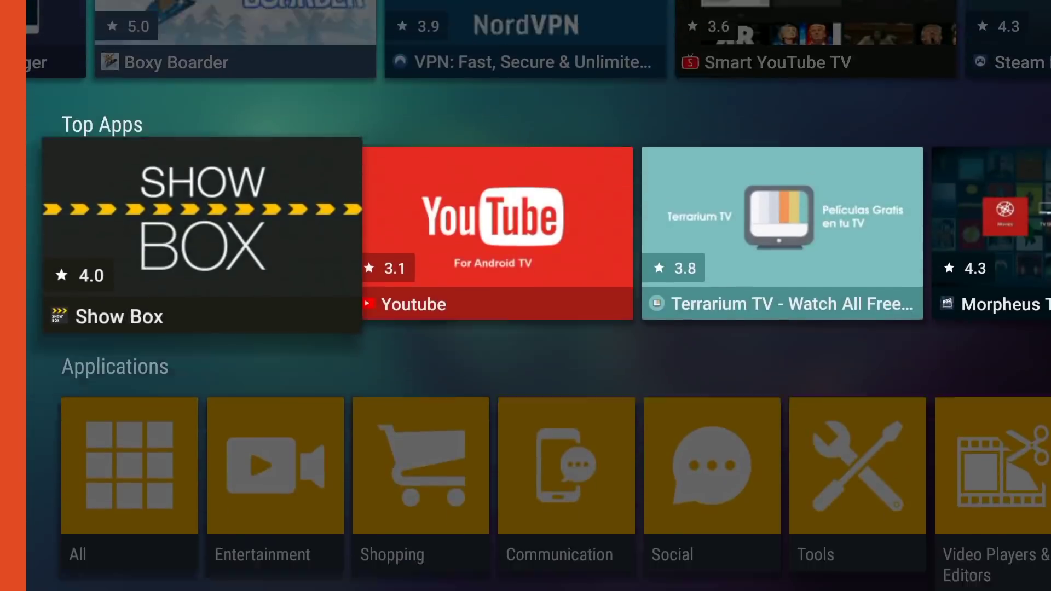
{"action": "key", "text": "Right"}
{"action": "key", "text": "Right"}
{"action": "key", "text": "Right"}
{"action": "key", "text": "Right"}
{"action": "key", "text": "Right"}
{"action": "key", "text": "Right"}
{"action": "key", "text": "Right"}
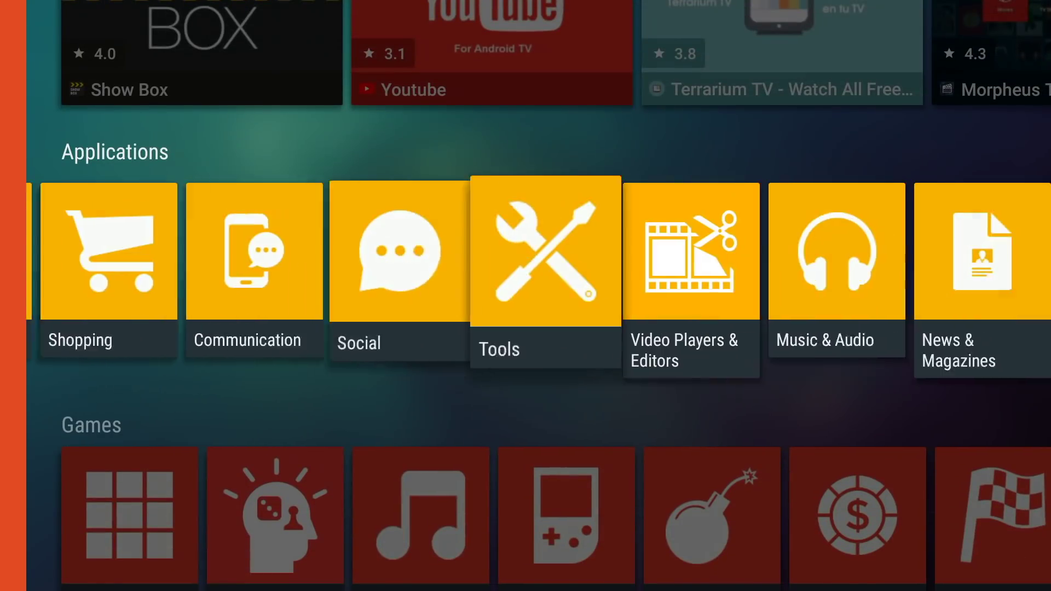
{"action": "key", "text": "Left"}
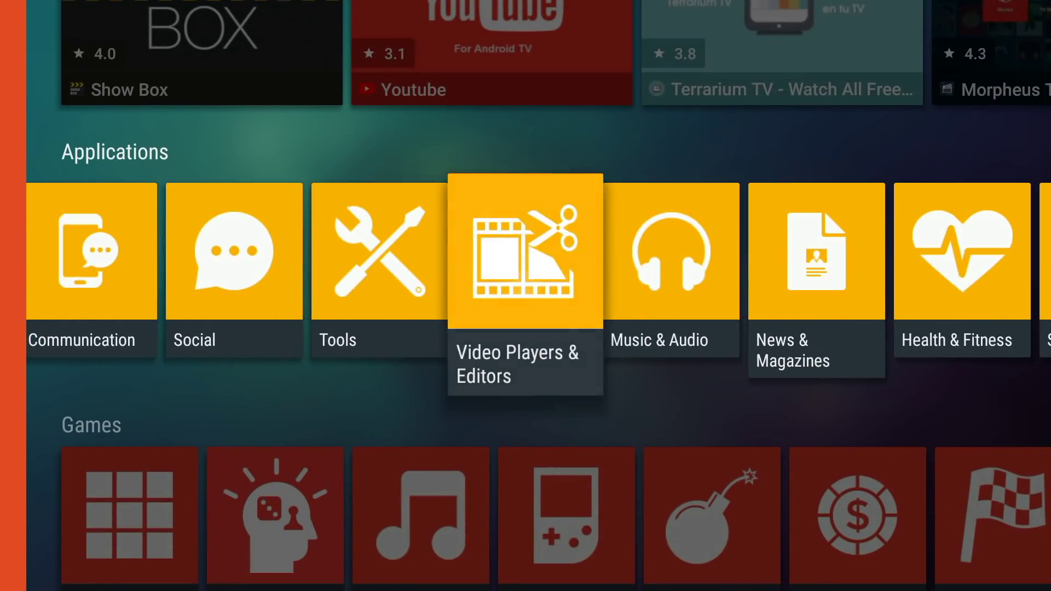
{"action": "key", "text": "Return"}
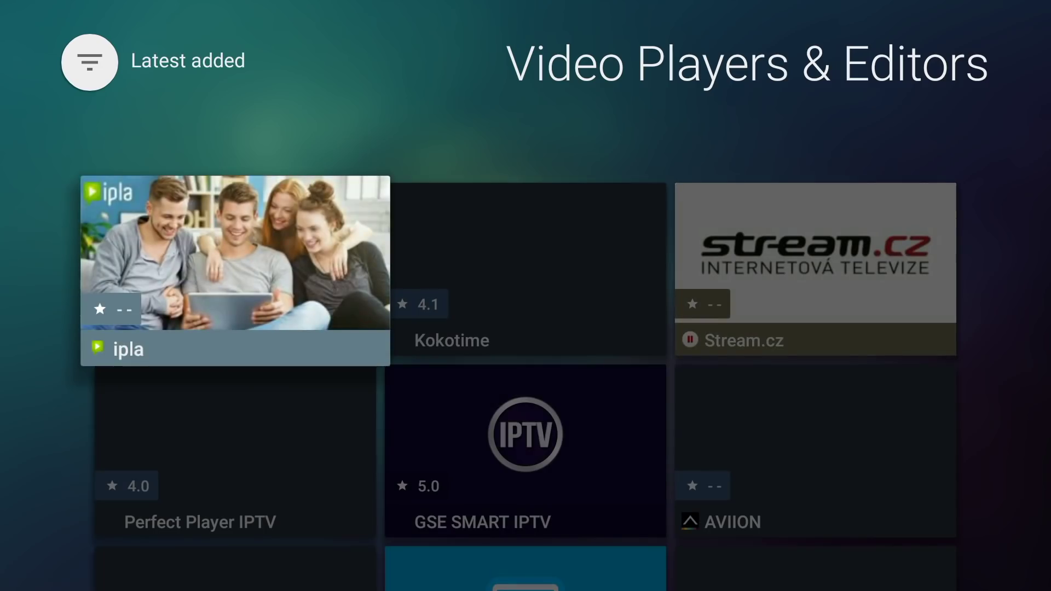
Browse down through the latest added apps in the Video Players & Editors category.
{"action": "key", "text": "Down"}
{"action": "key", "text": "Right"}
{"action": "key", "text": "Right"}
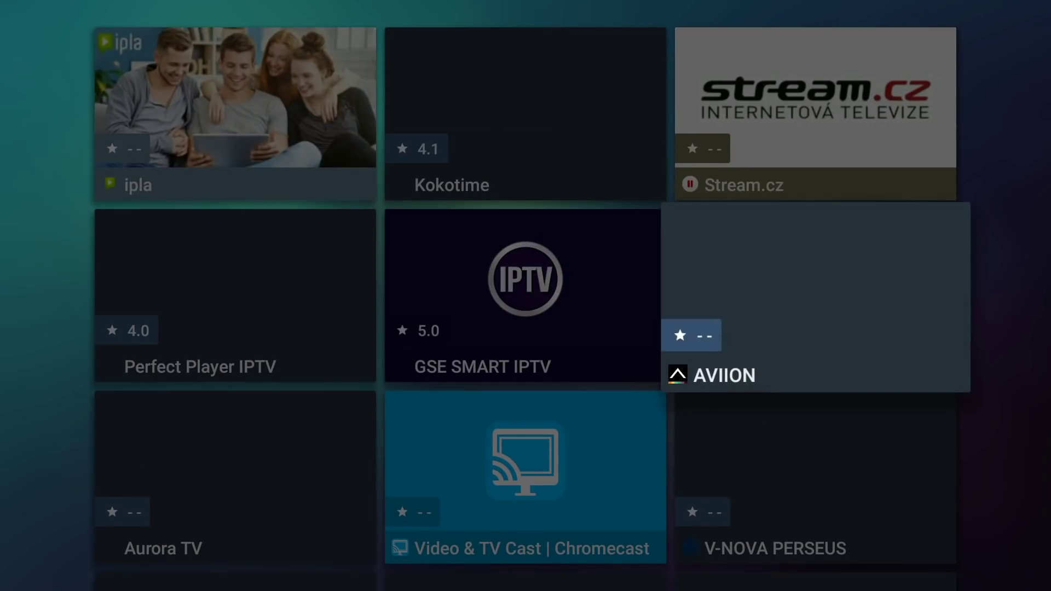
{"action": "key", "text": "Down"}
{"action": "key", "text": "Down"}
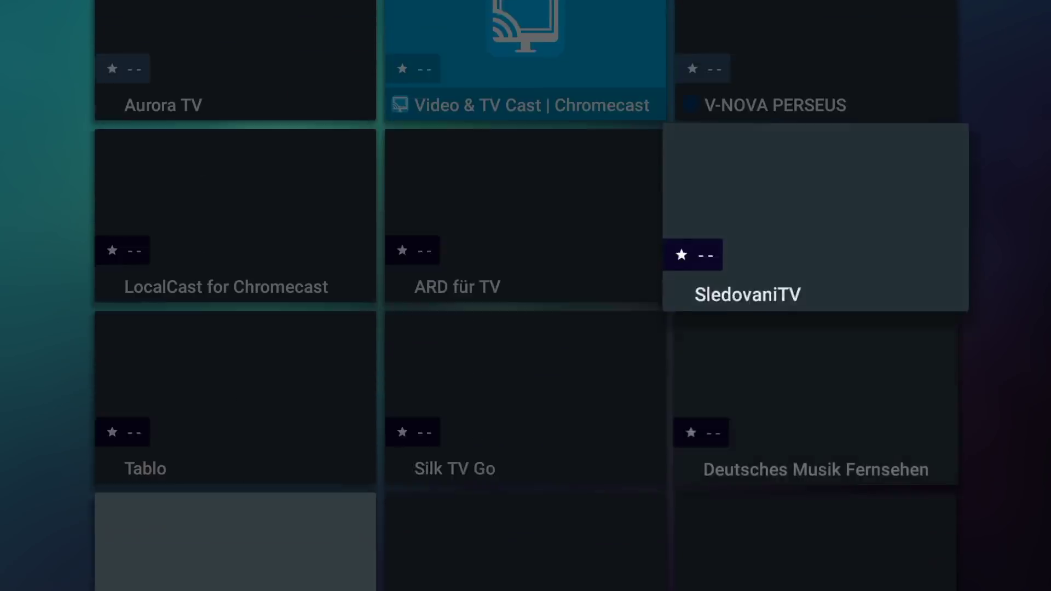
{"action": "key", "text": "Down"}
{"action": "key", "text": "Down"}
{"action": "key", "text": "Down"}
{"action": "key", "text": "Down"}
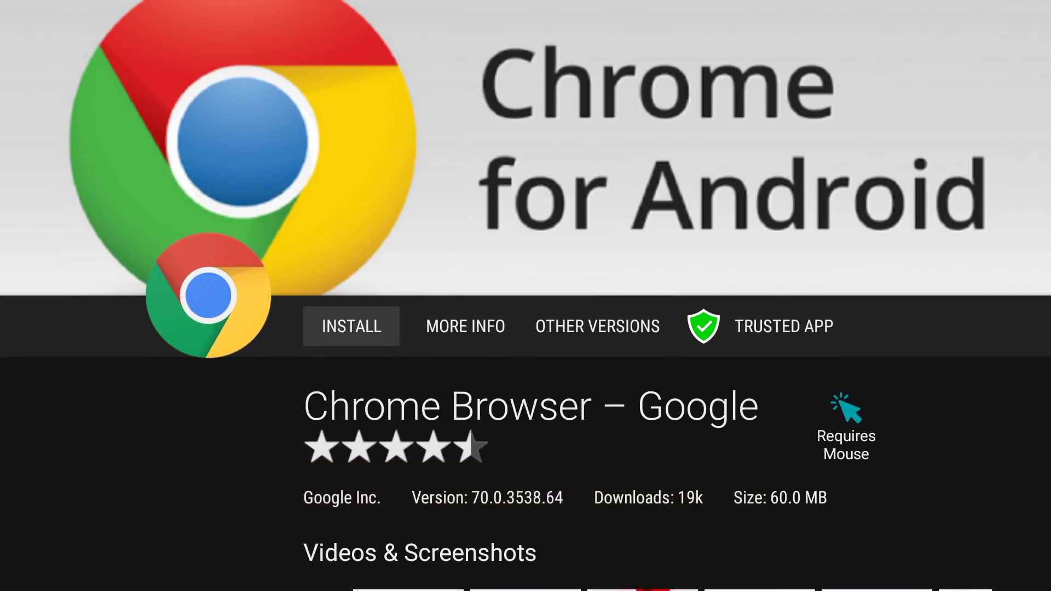
Install Chrome Browser – Google from its Aptoide TV page and view the suggested articles on Chrome's start page.
{"action": "key", "text": "Return"}
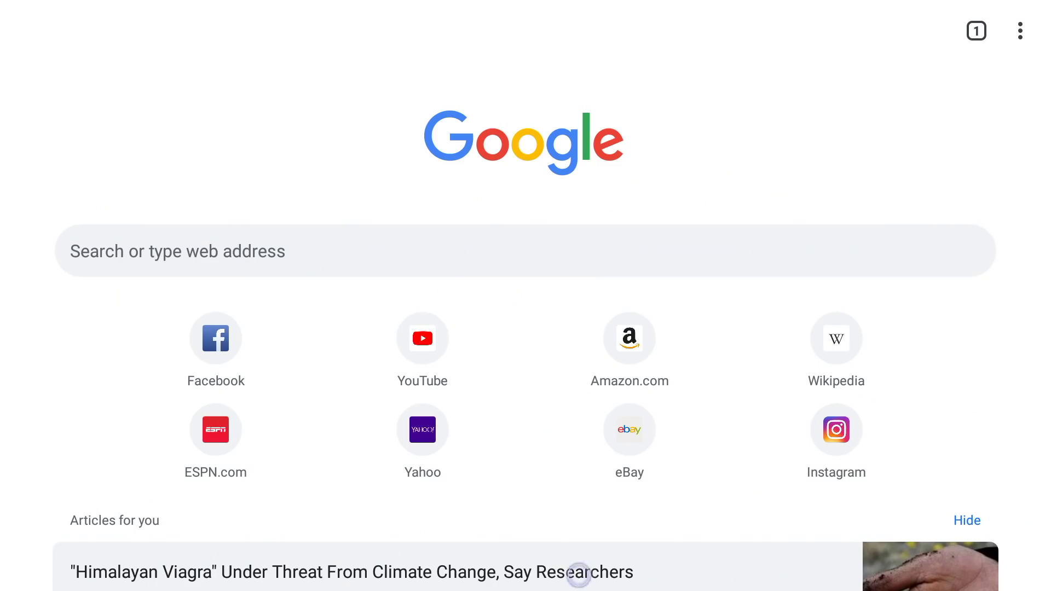
{"action": "left_click_drag", "start_coordinate": [578, 463], "coordinate": [579, 8]}
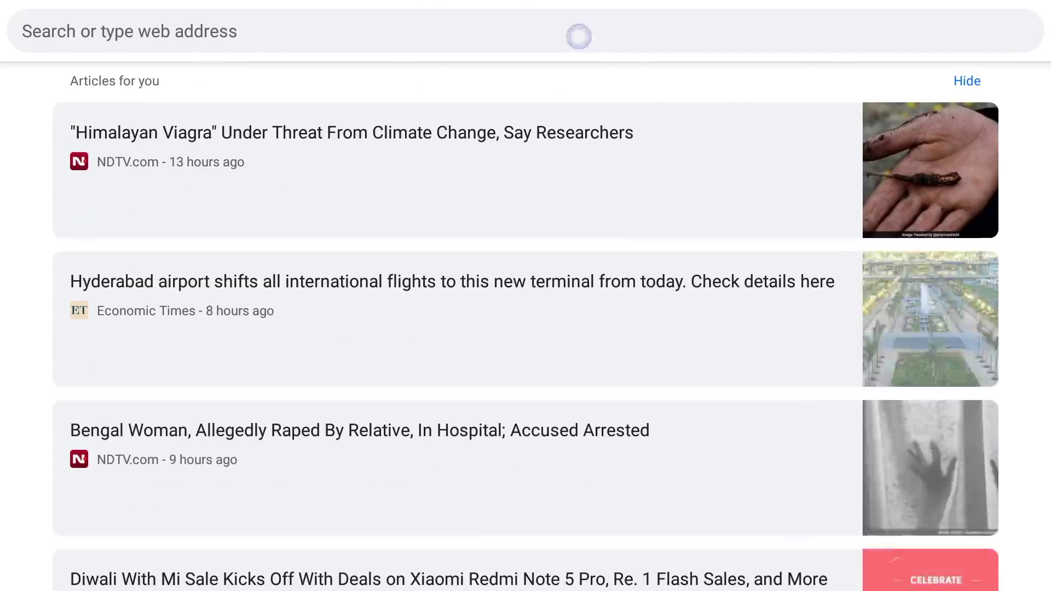